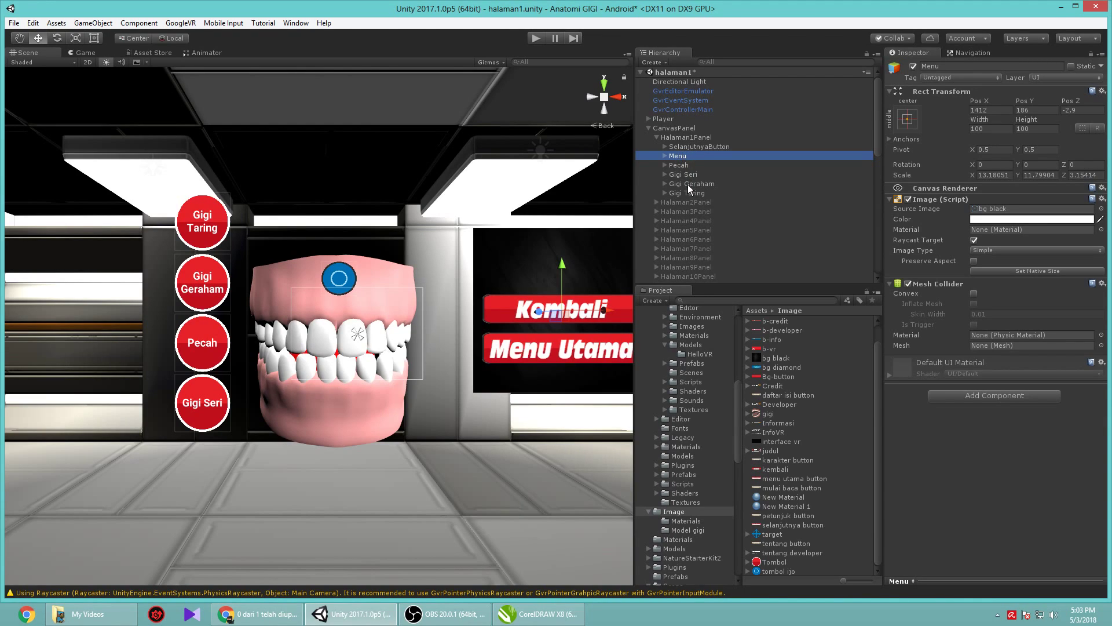
- Create a UI canvas from the Pecah button, move it directly above Pecah within Halaman1Panel, and nudge it slightly along X
click(684, 165)
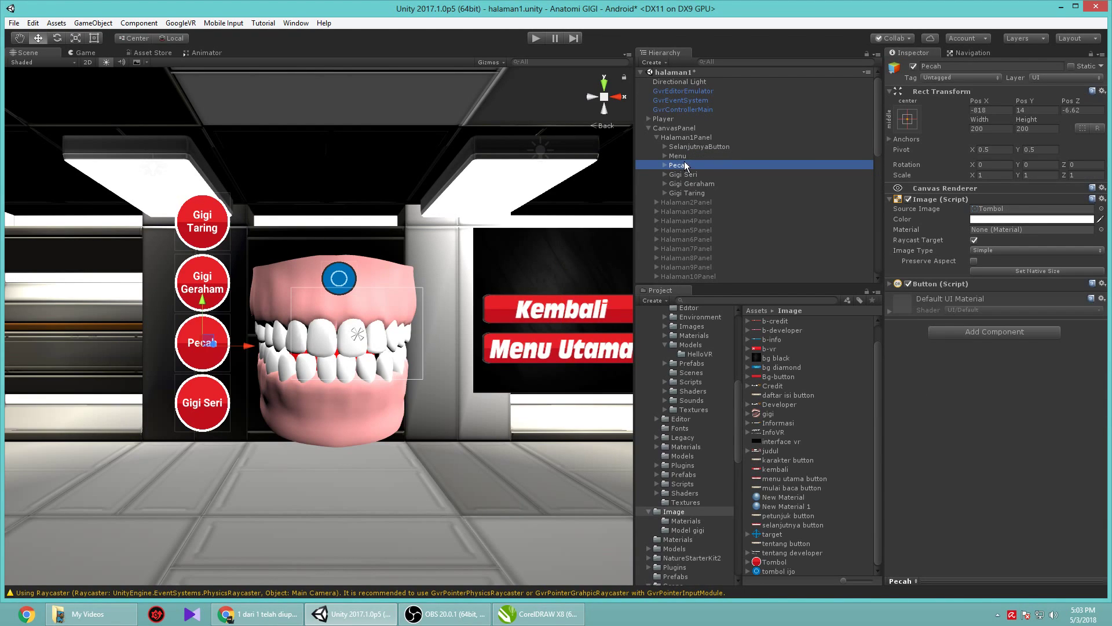
right_click(687, 164)
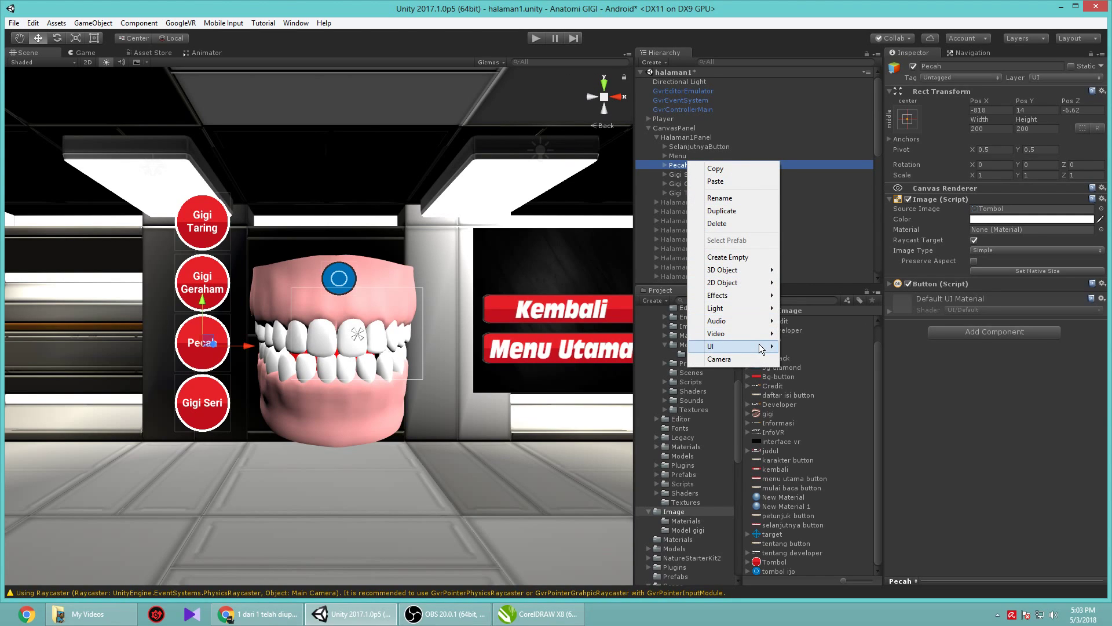
mouse_move(759, 343)
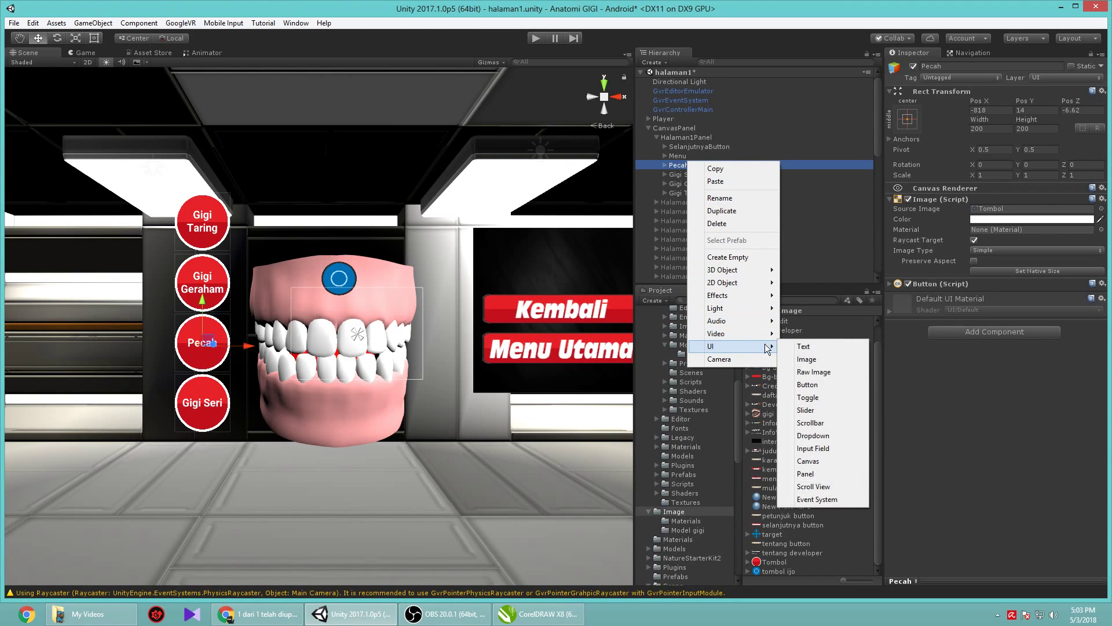
click(826, 464)
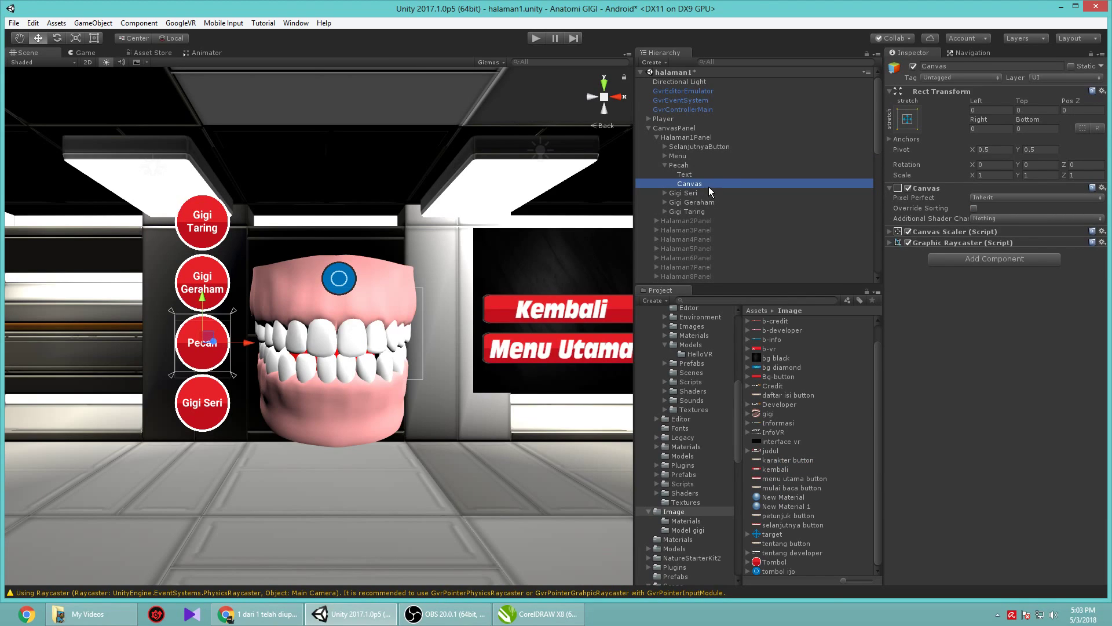
drag(704, 182, 686, 169)
click(664, 175)
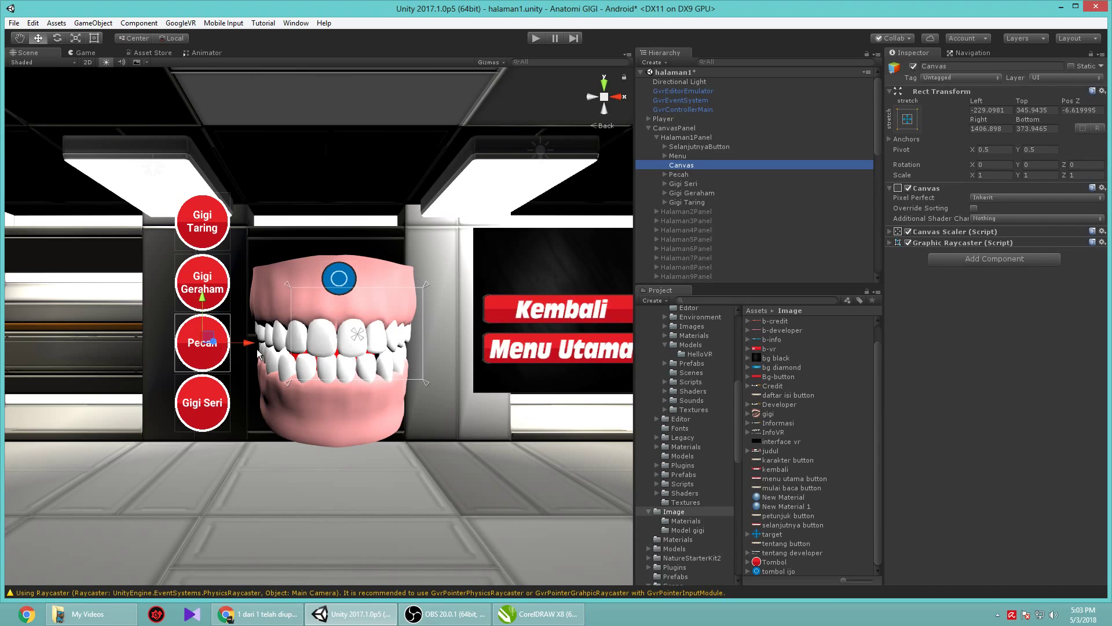
mouse_move(256, 349)
mouse_down()
mouse_move(265, 351)
mouse_move(232, 352)
mouse_move(250, 352)
mouse_up()
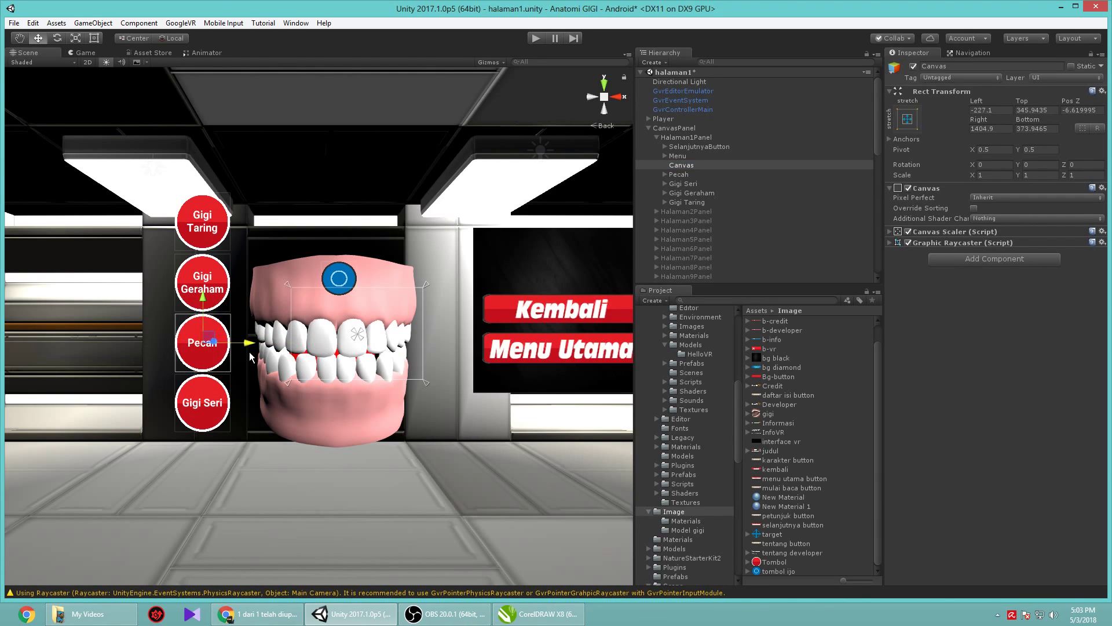
- Add a UI image inside the new canvas and assign bg black as its source image
right_click(692, 165)
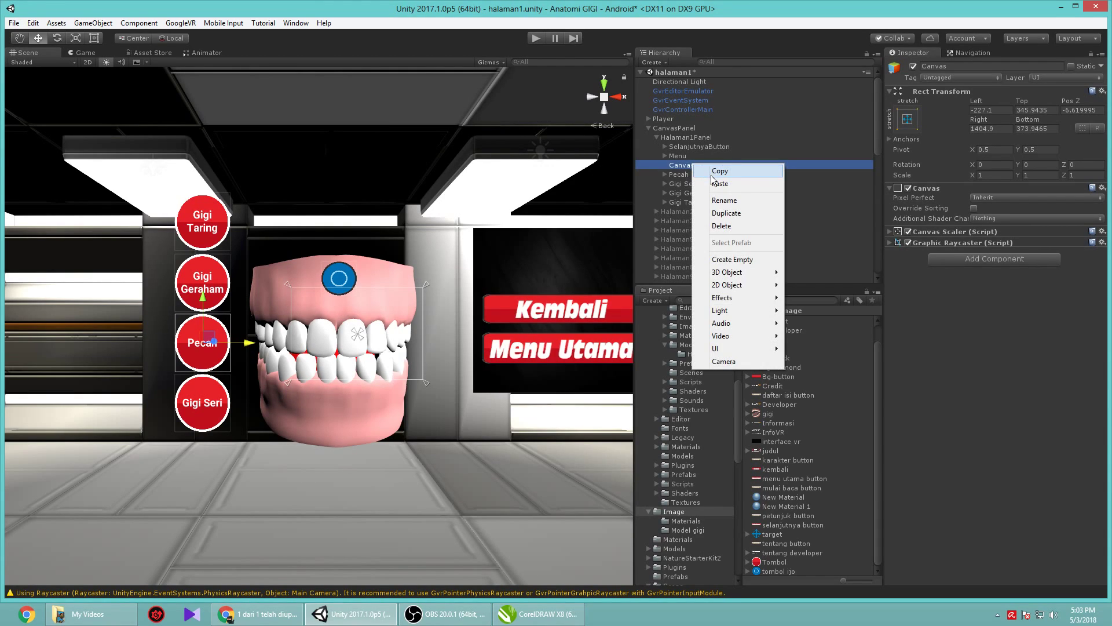
mouse_move(753, 350)
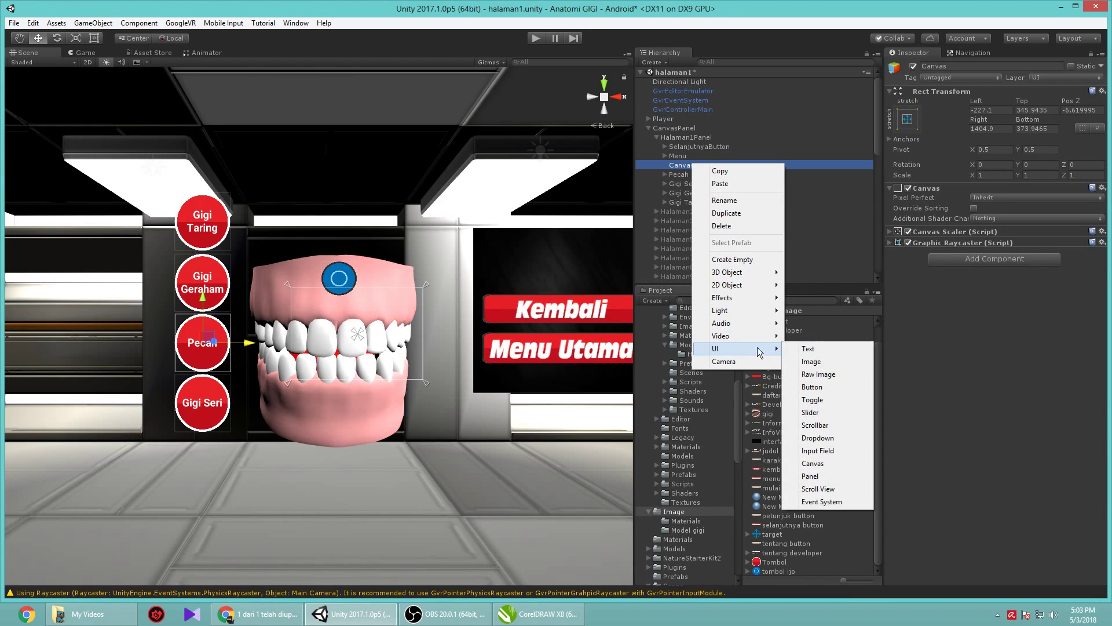
click(835, 361)
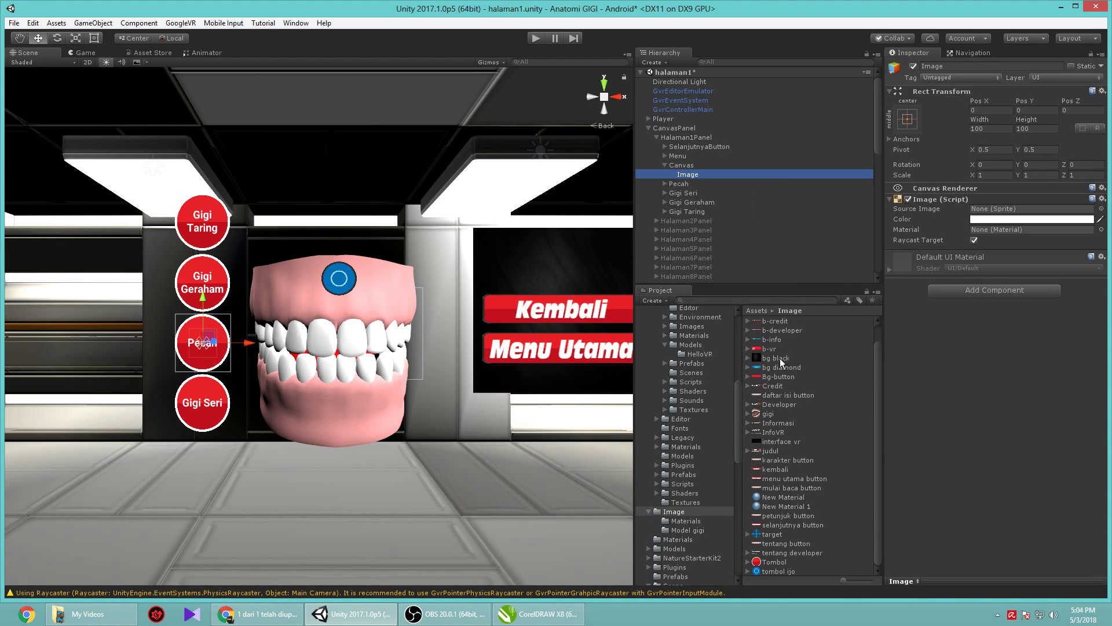
drag(774, 357, 992, 208)
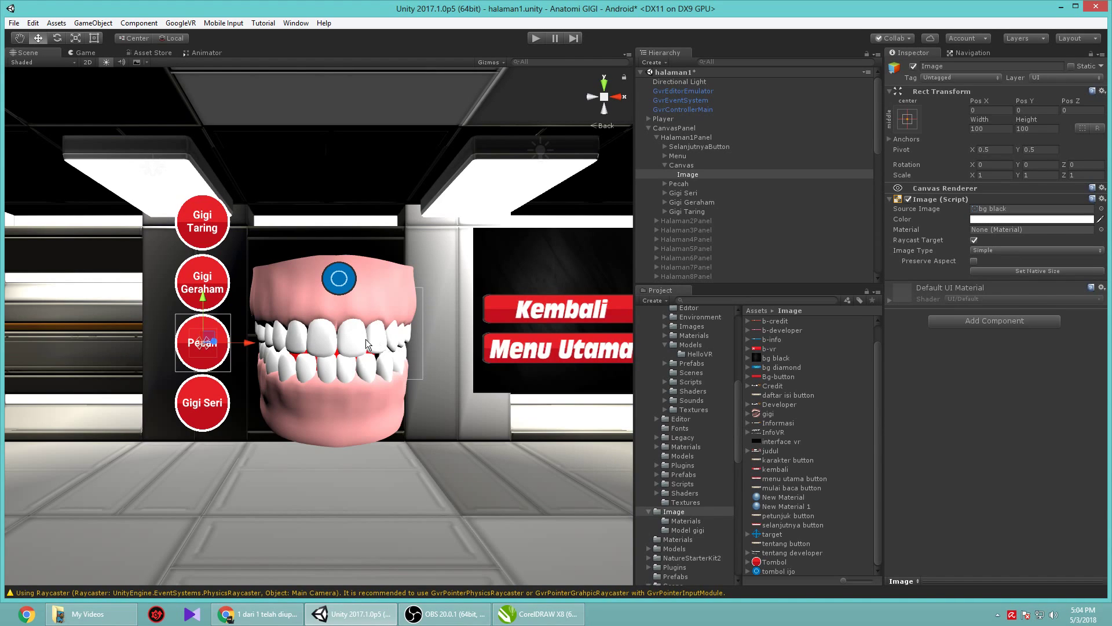
- Stretch the canvas vertically to a Y scale of about 5.21 and raise it to span the four round buttons
click(687, 164)
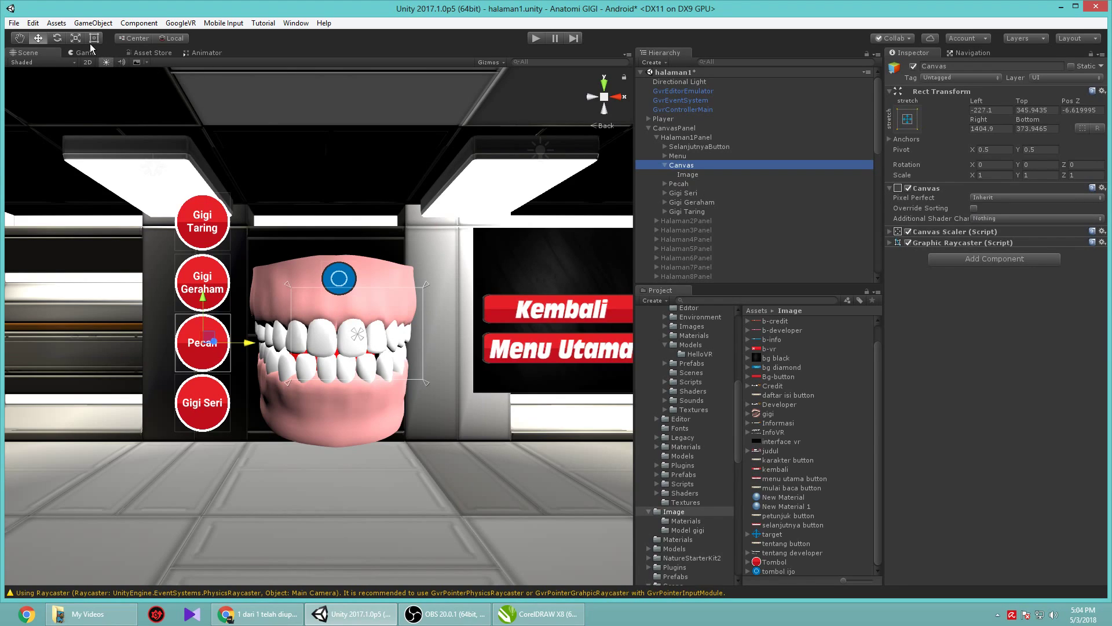
click(75, 37)
drag(203, 302, 225, 103)
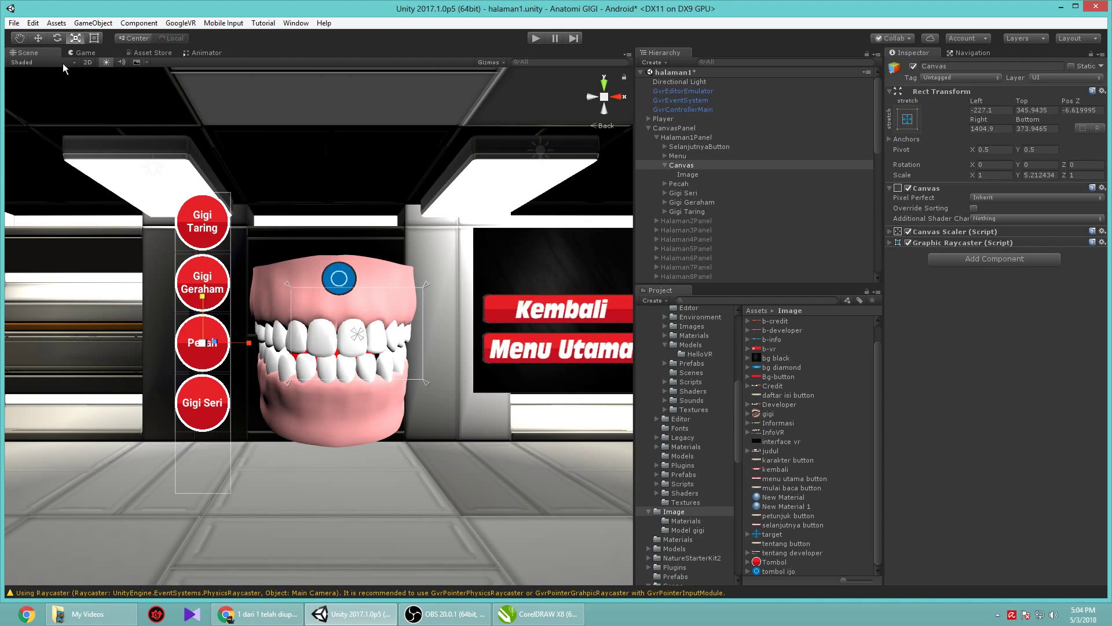
click(38, 38)
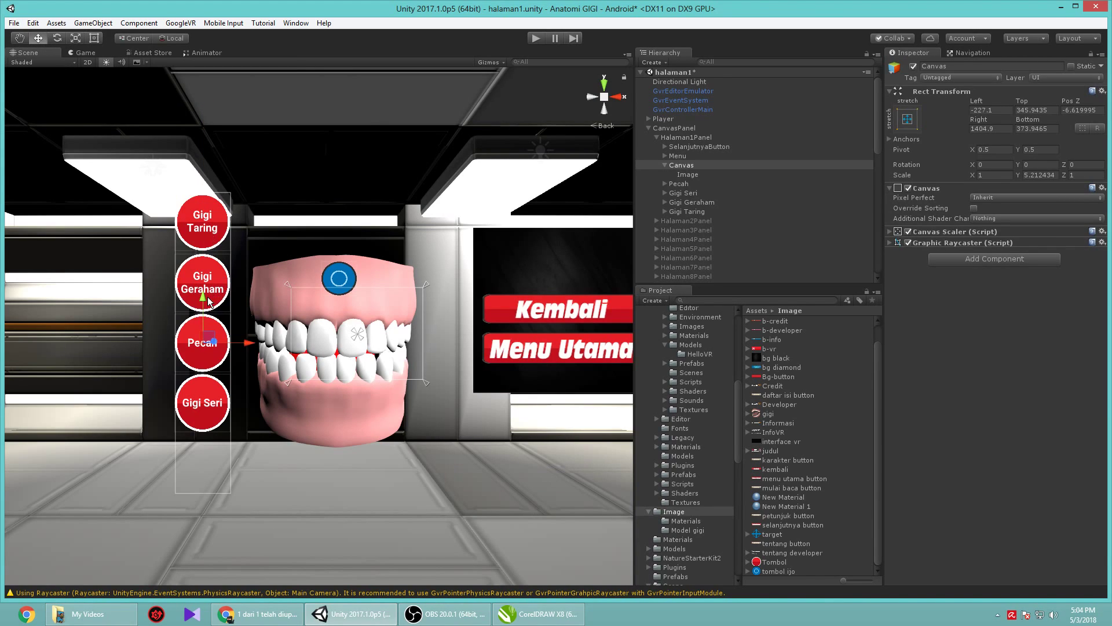
drag(203, 298, 207, 275)
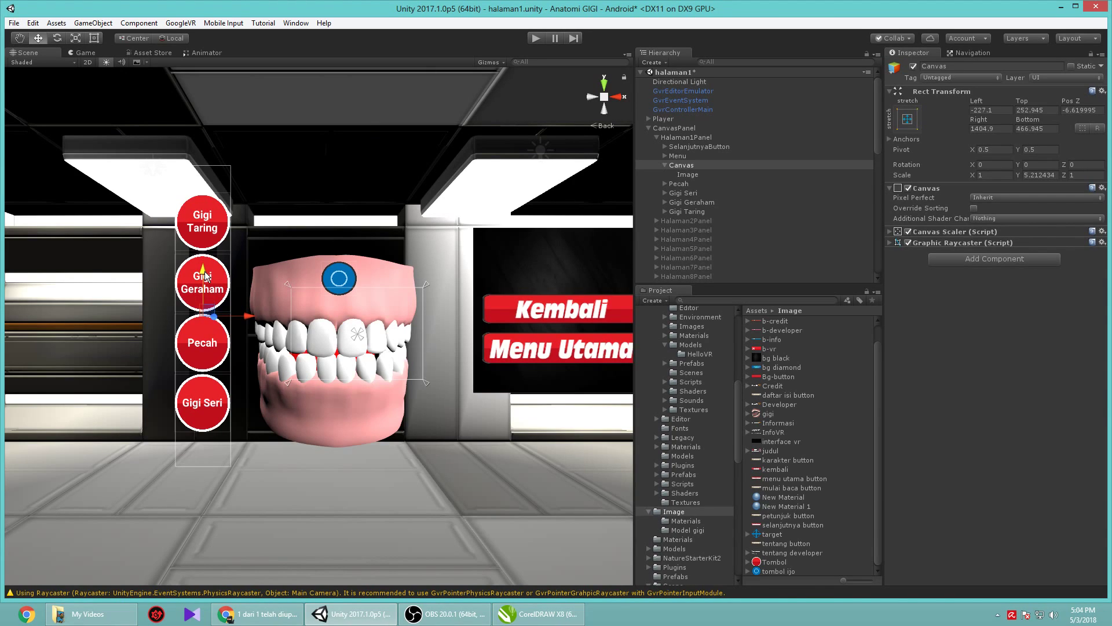
- Scale the bg black image to about 2.34 in X and 1.7 in Y, and raise it to Pos Y 1.5
click(700, 173)
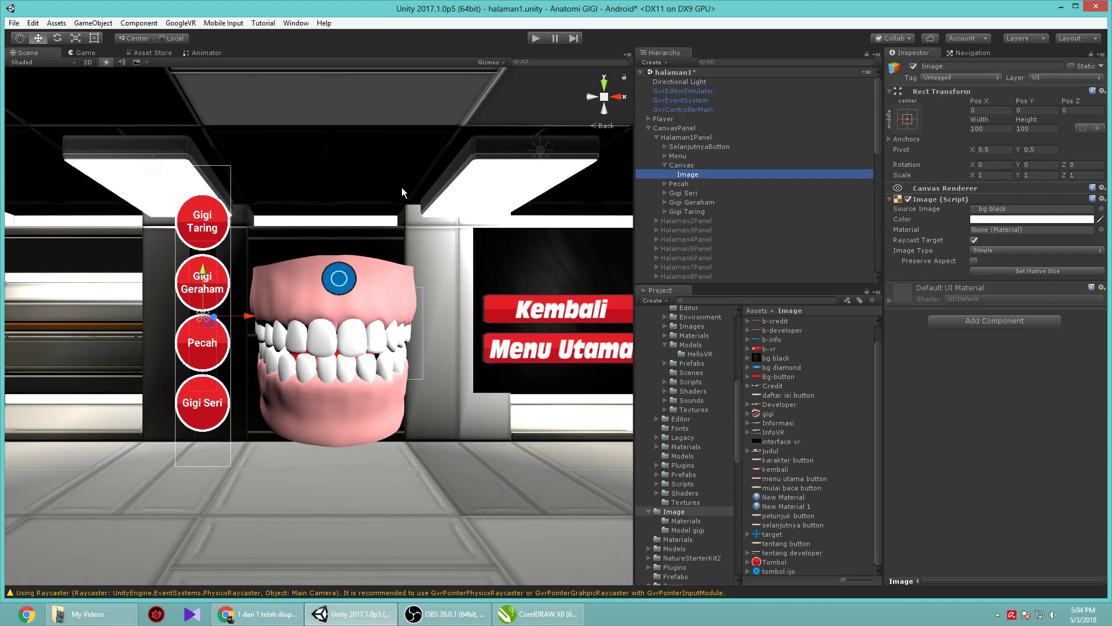
click(75, 39)
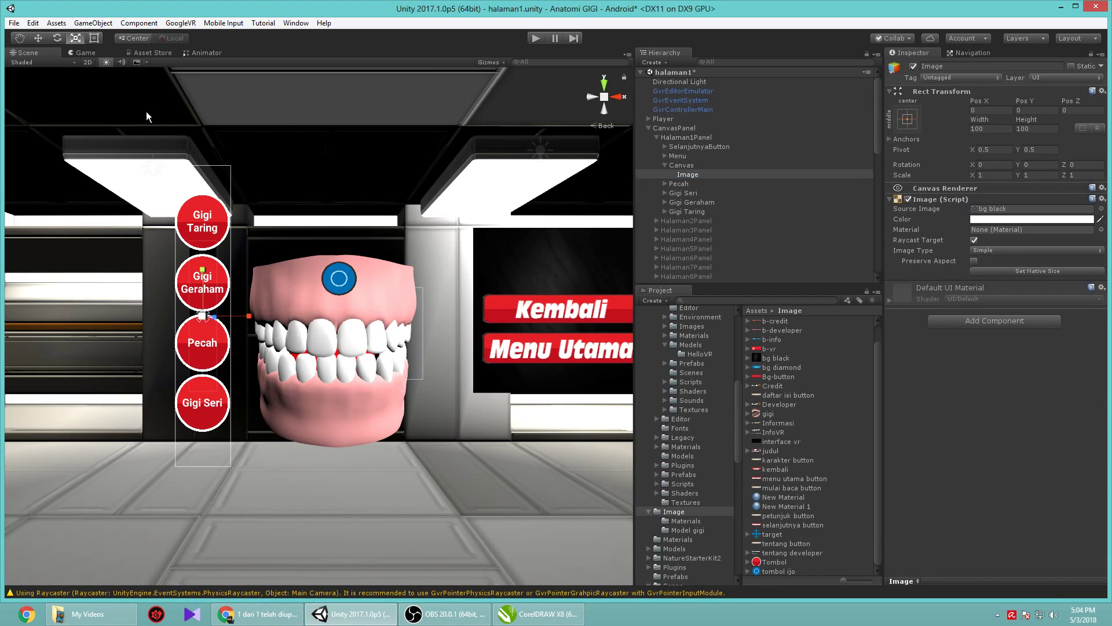
drag(203, 270, 208, 222)
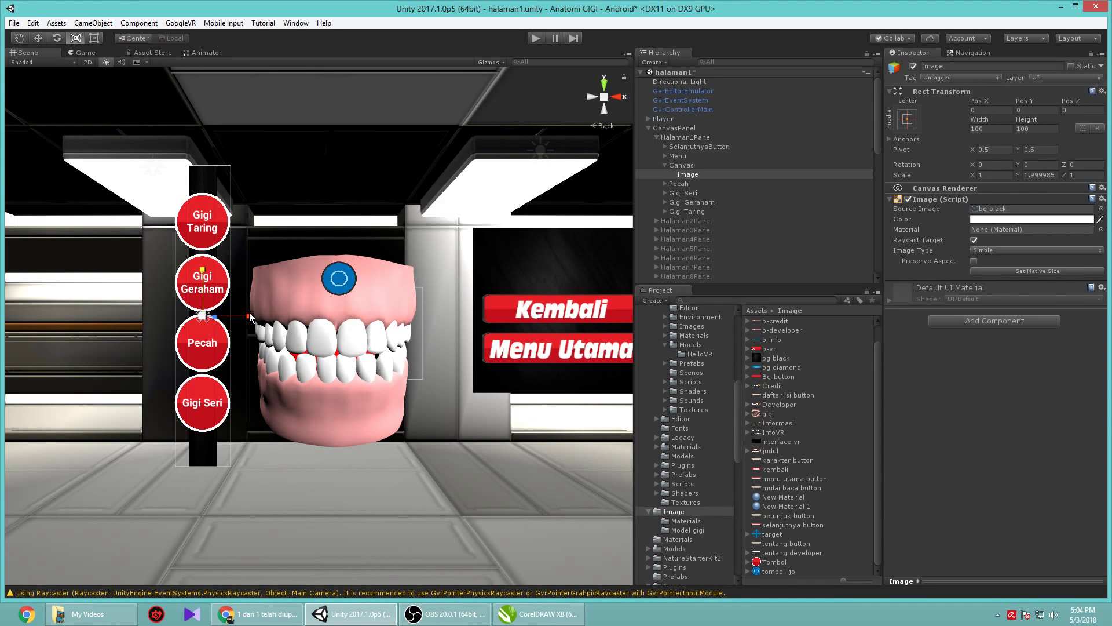
drag(248, 313, 311, 318)
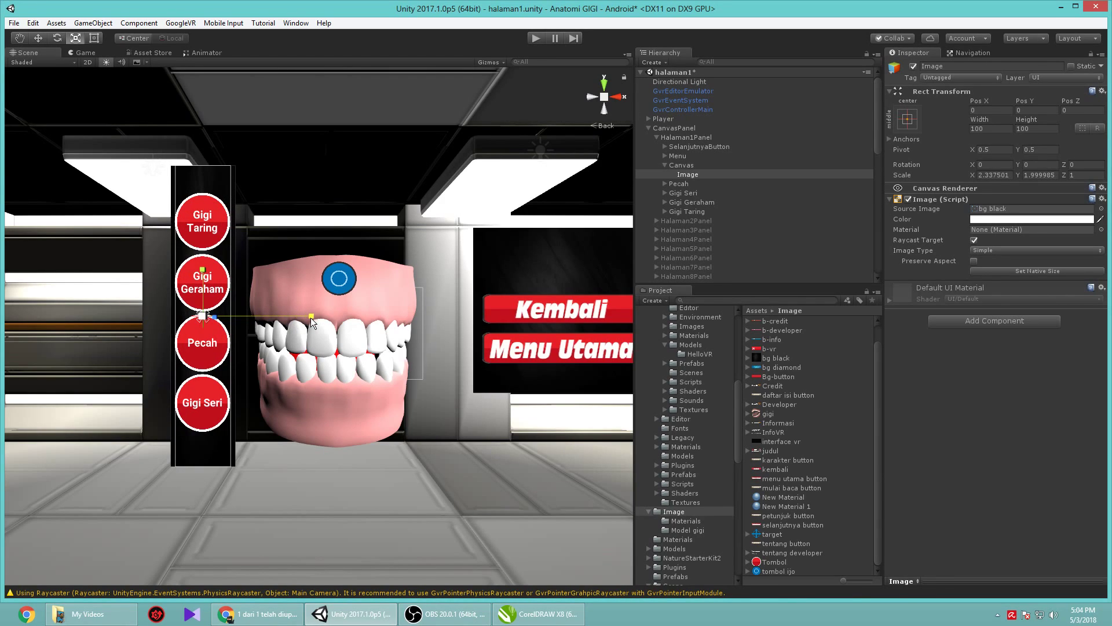
drag(311, 318, 311, 318)
drag(203, 269, 206, 278)
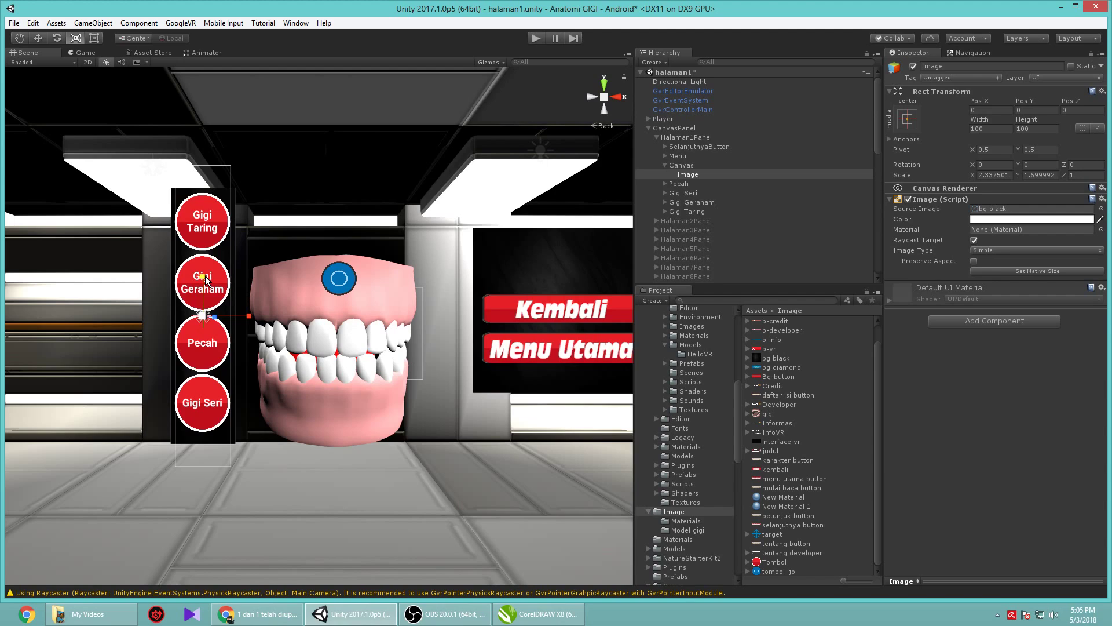
click(37, 40)
drag(203, 270, 204, 268)
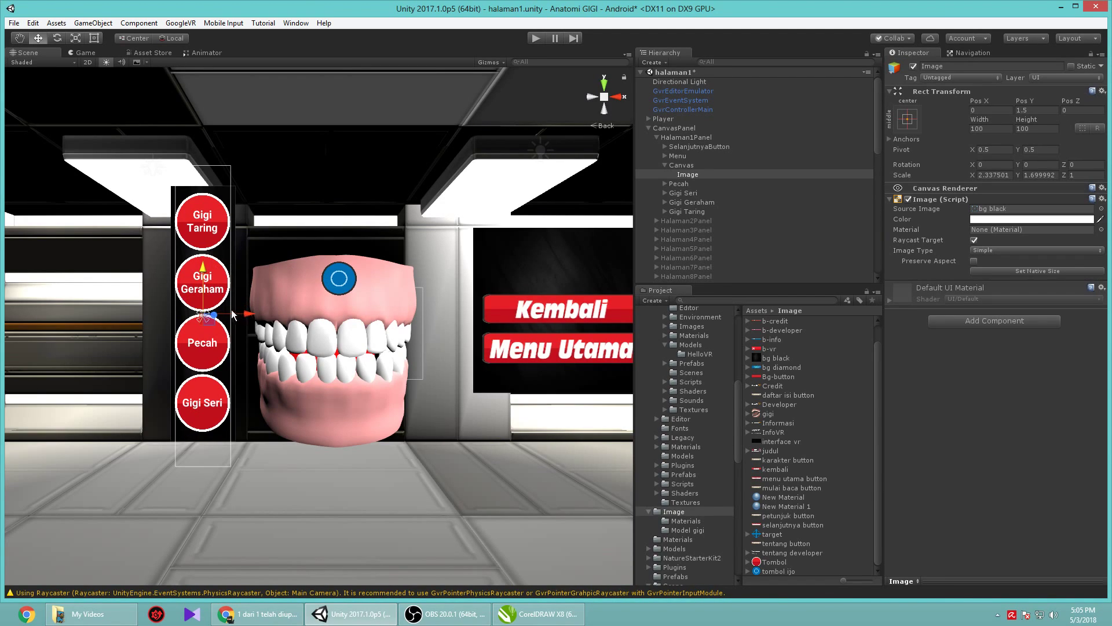
- Examine how the black image sits behind the four round buttons from the side and back views
click(617, 97)
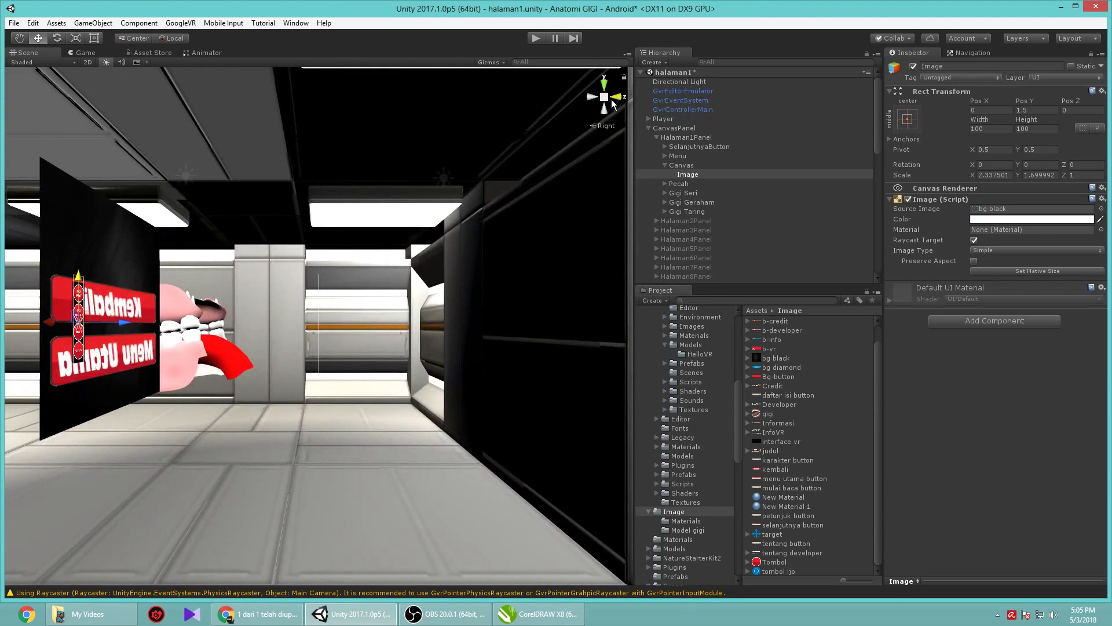
click(592, 98)
scroll(243, 310, up, 3)
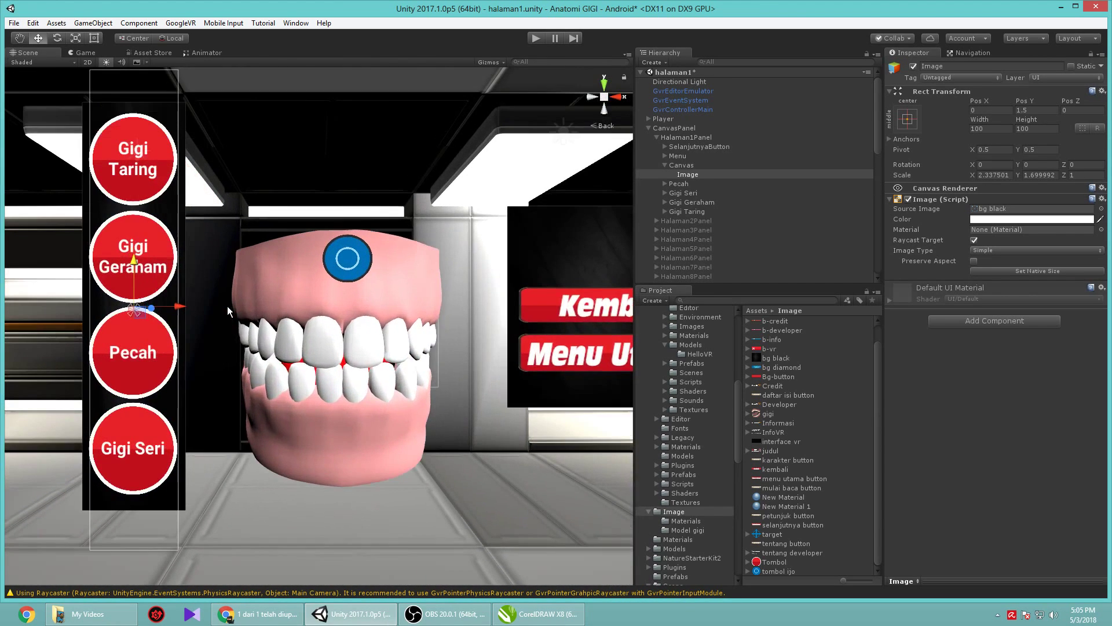
click(20, 38)
drag(324, 244, 424, 153)
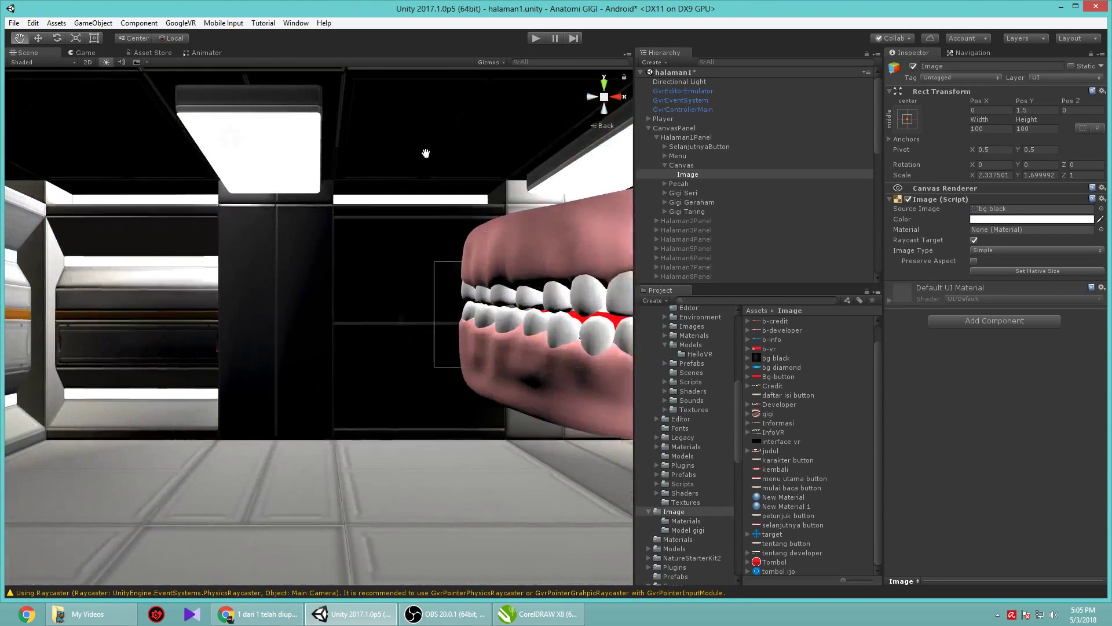
scroll(406, 158, down, 3)
click(592, 99)
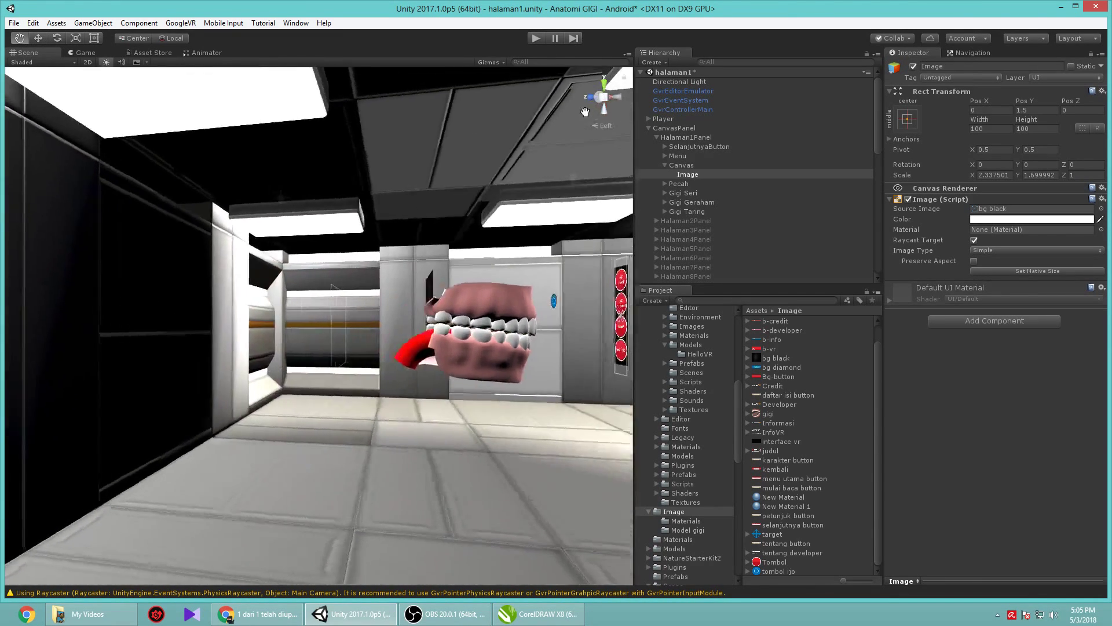
drag(492, 290, 241, 414)
scroll(419, 415, up, 5)
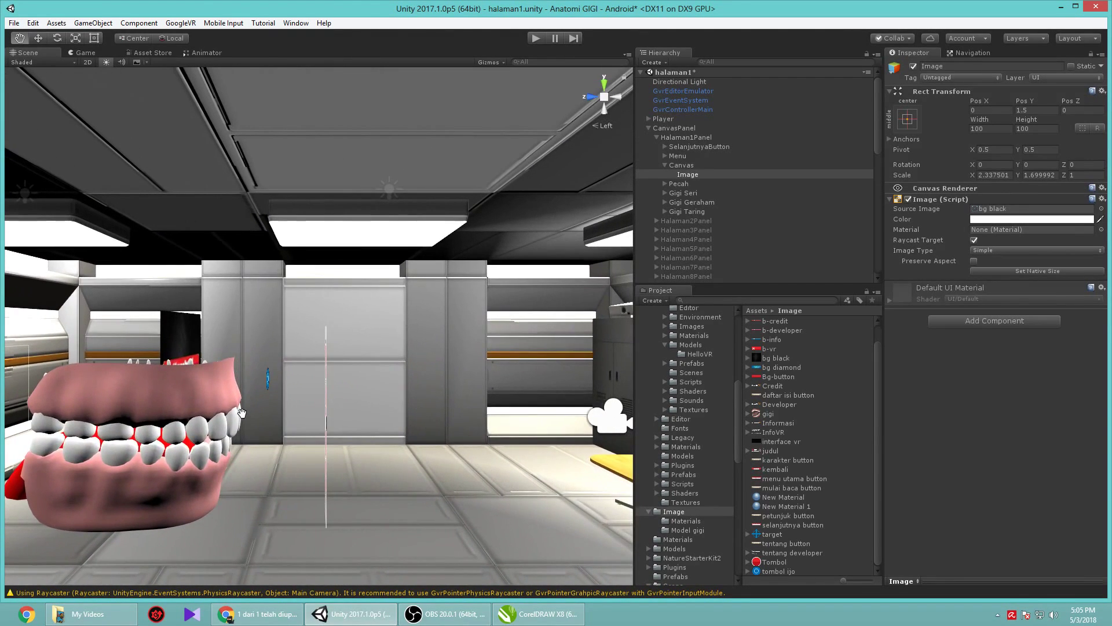
click(618, 102)
drag(352, 461, 177, 349)
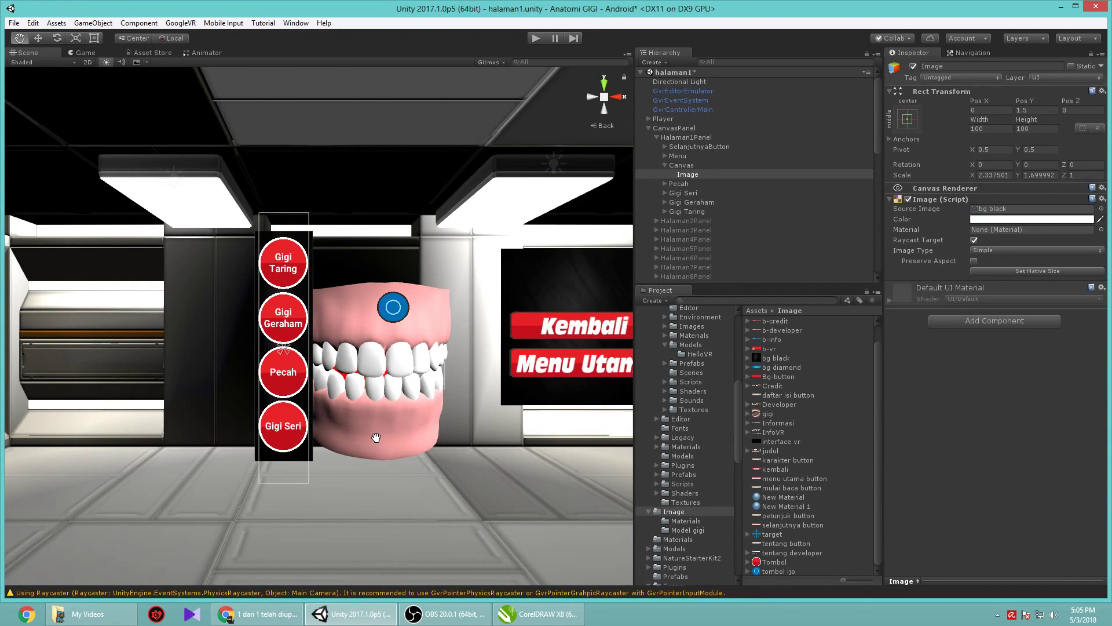
scroll(370, 443, up, 5)
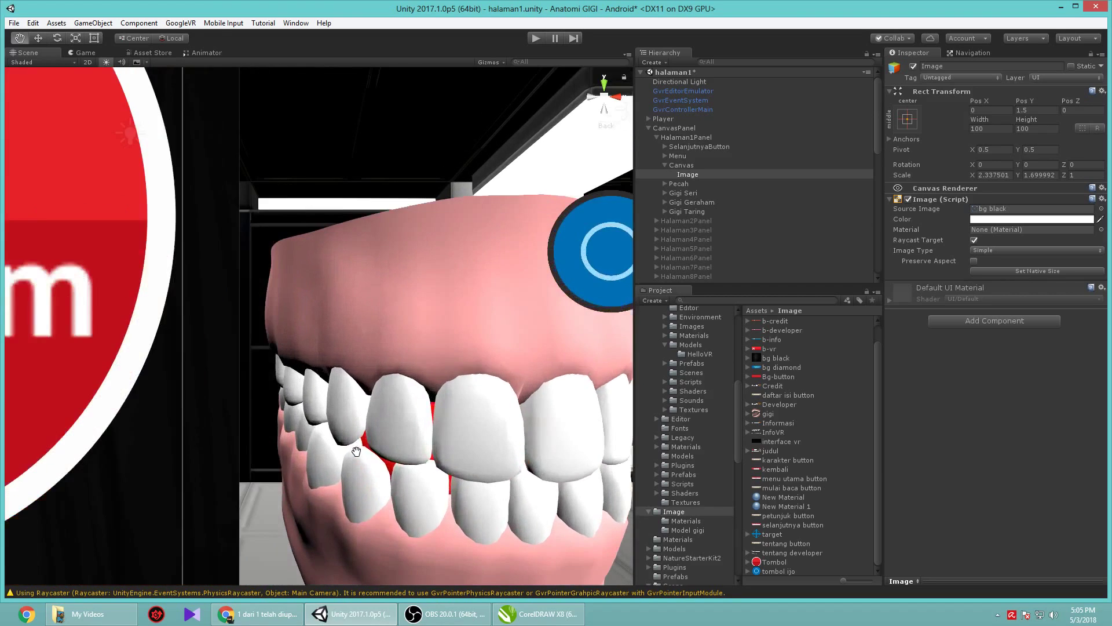
scroll(356, 451, down, 2)
scroll(356, 451, down, 5)
scroll(331, 482, up, 1)
drag(331, 482, 321, 483)
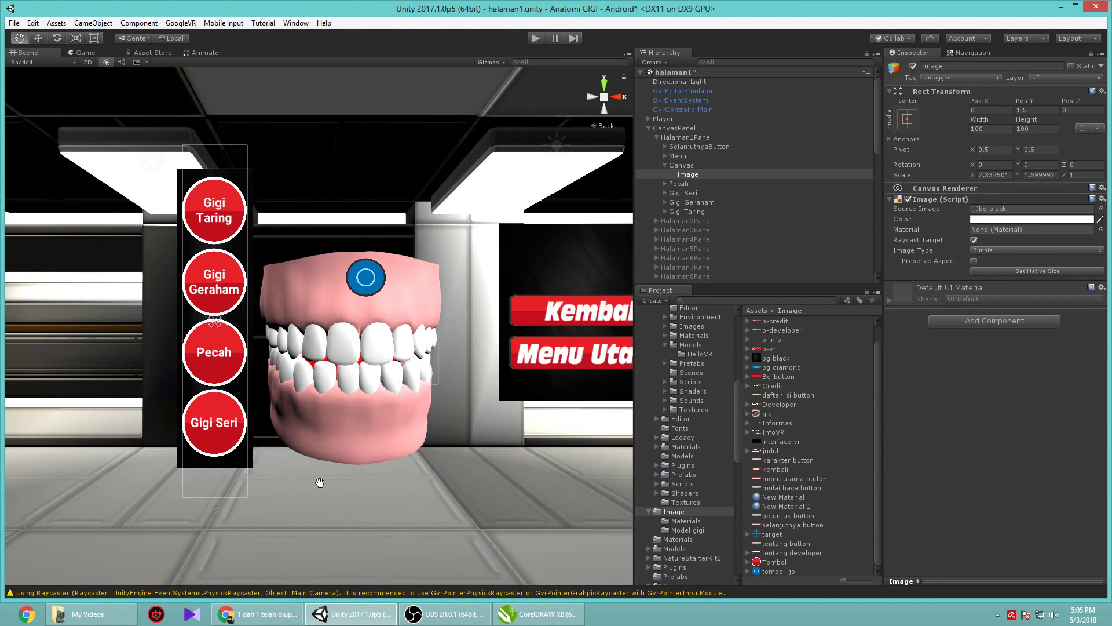
scroll(328, 398, up, 3)
scroll(329, 399, down, 2)
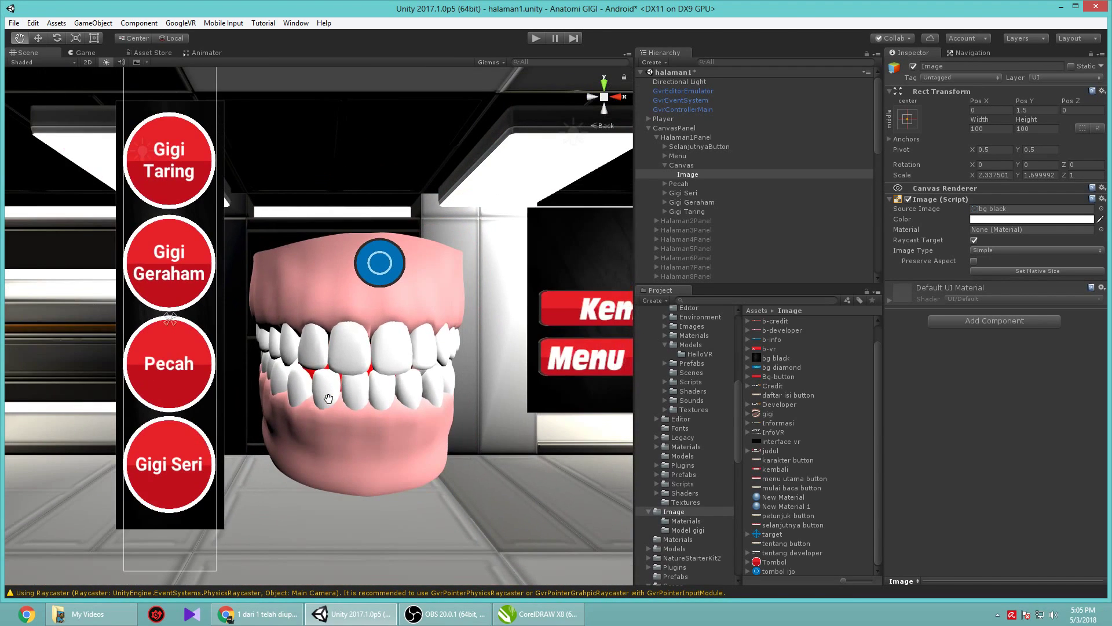
scroll(316, 366, down, 2)
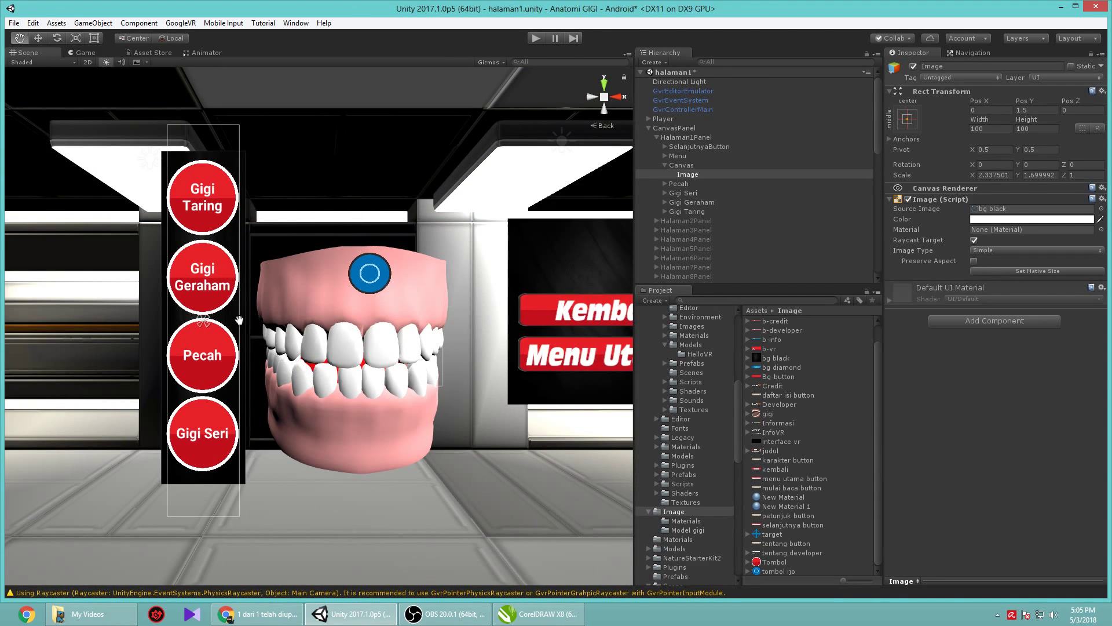
- Try to move the bg black image along Z to about 0.98 from the side view, and undo the move
click(38, 39)
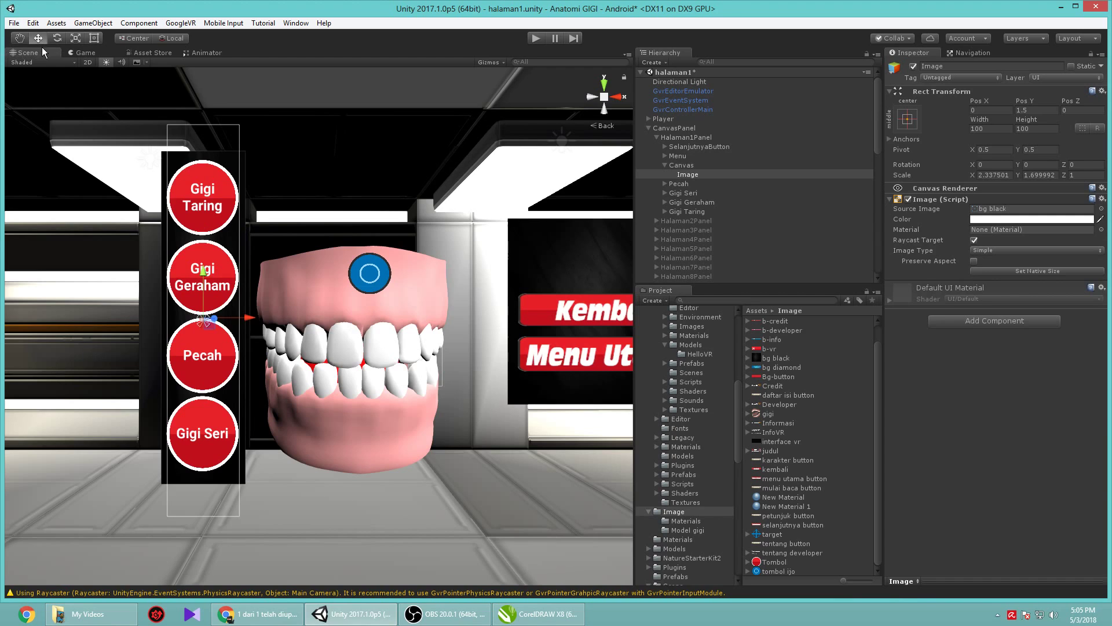
click(592, 97)
drag(294, 319, 201, 323)
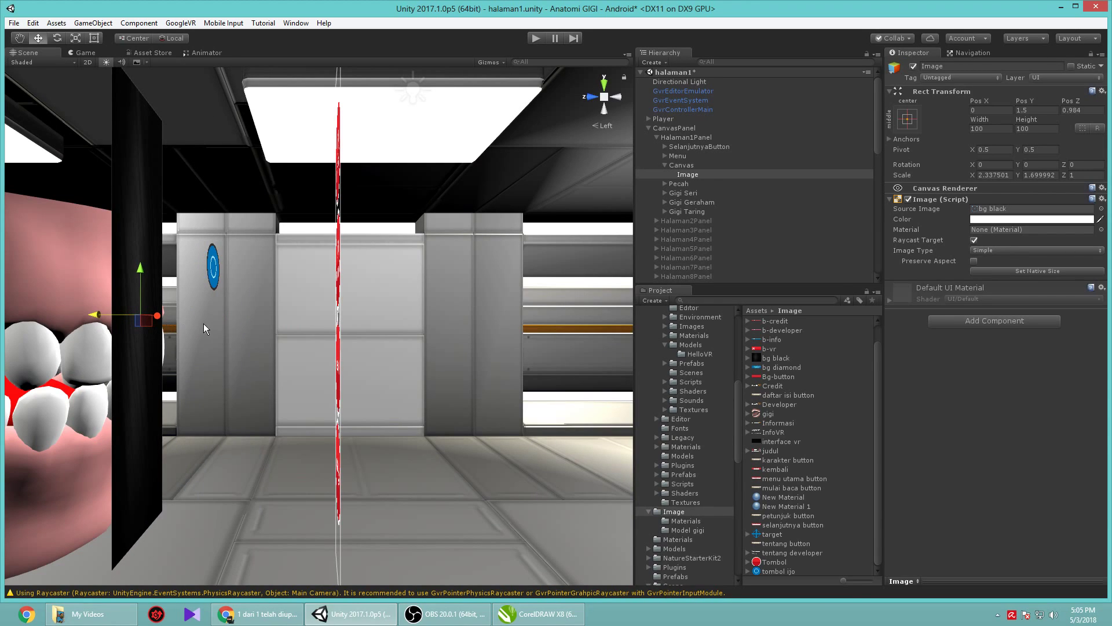
key(ctrl+z)
- Compare the depth of the bg black image and the Pecah button, and return to the back view
click(696, 175)
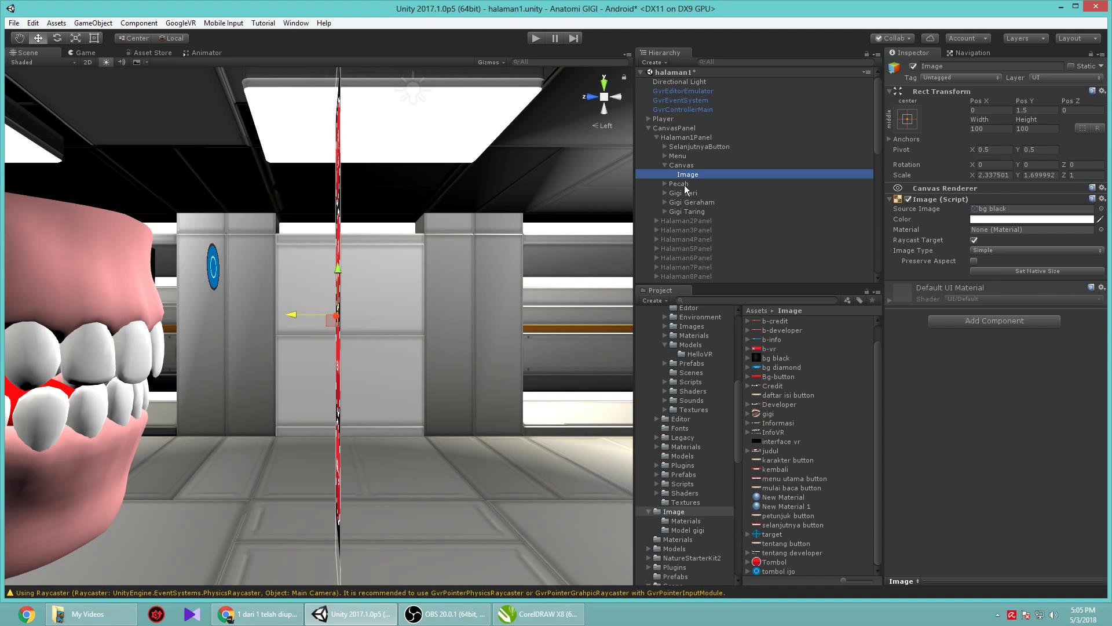
click(684, 184)
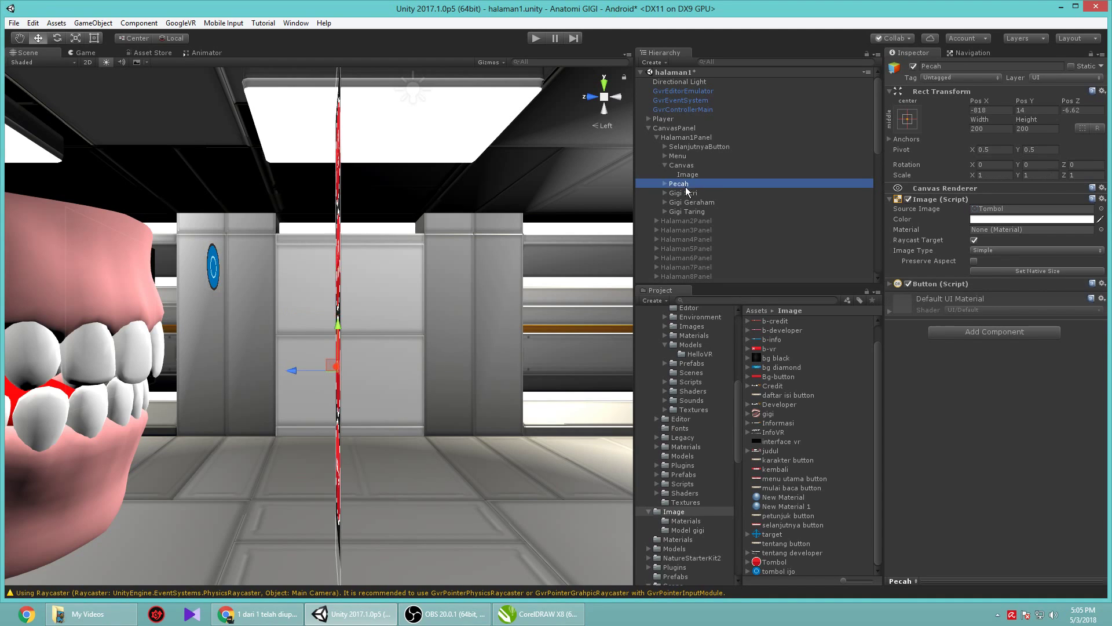
click(617, 101)
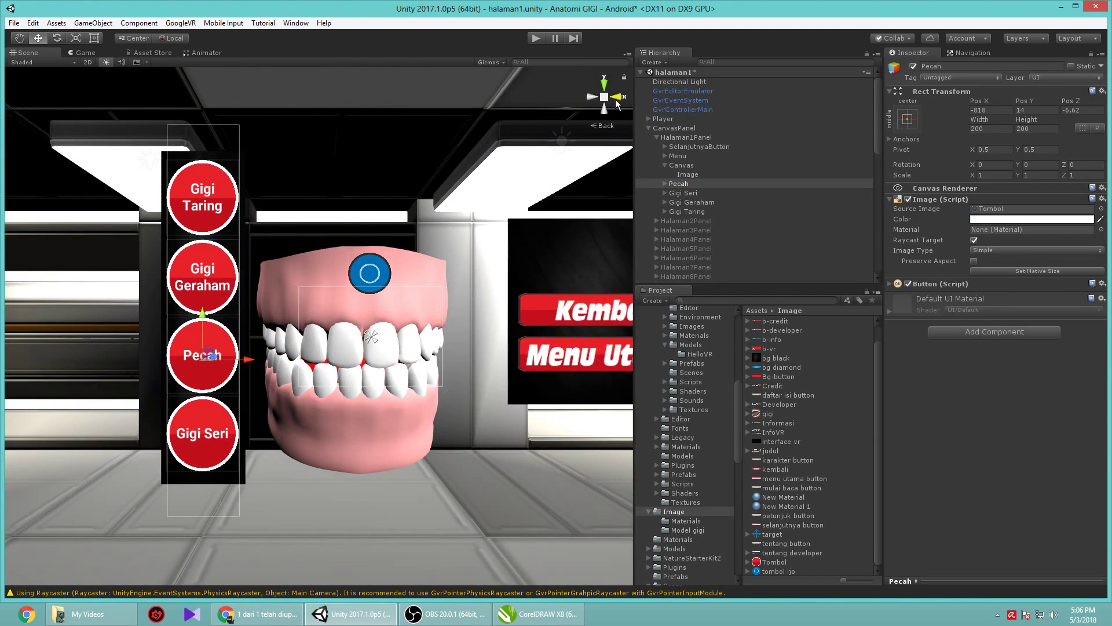
- Examine the four round buttons on the black panel beside the teeth model from the back view, near and far
click(662, 166)
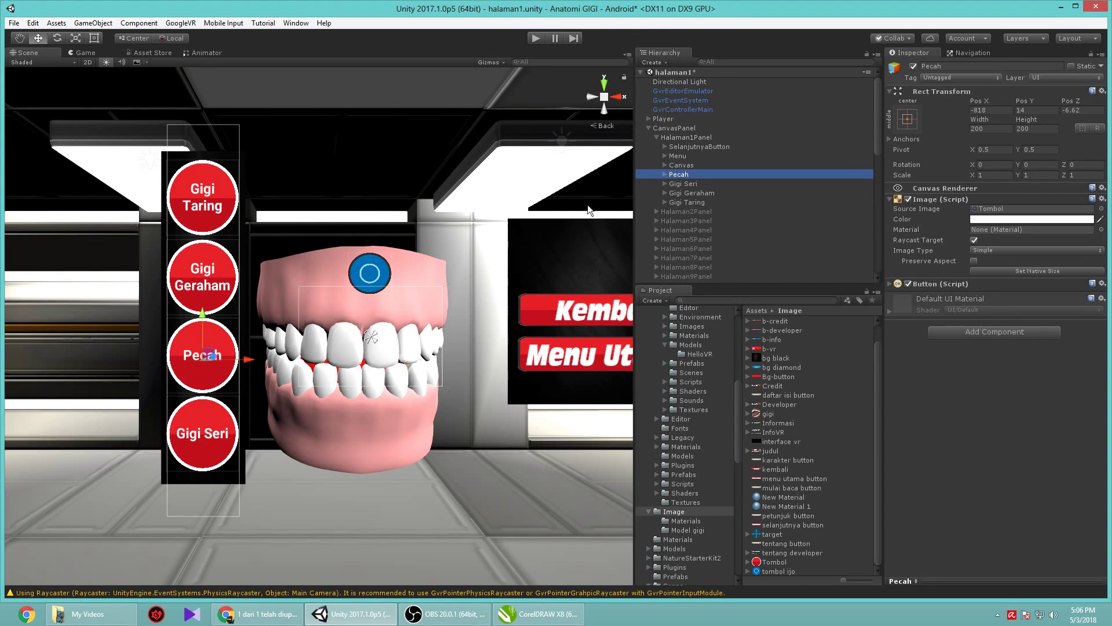
scroll(328, 343, down, 3)
scroll(324, 343, up, 4)
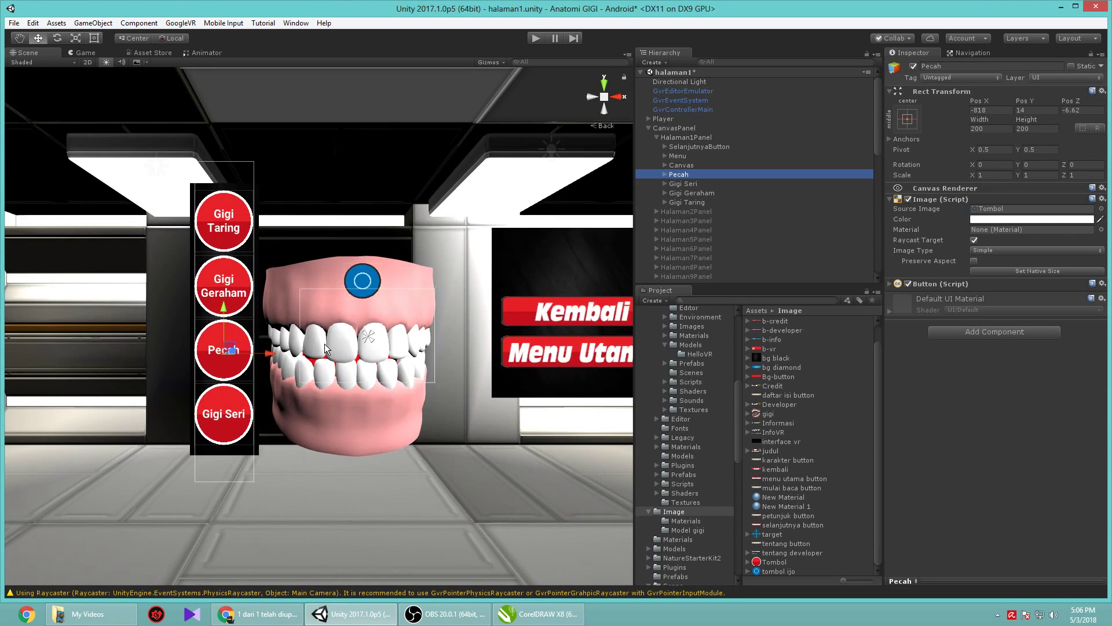
scroll(323, 347, down, 2)
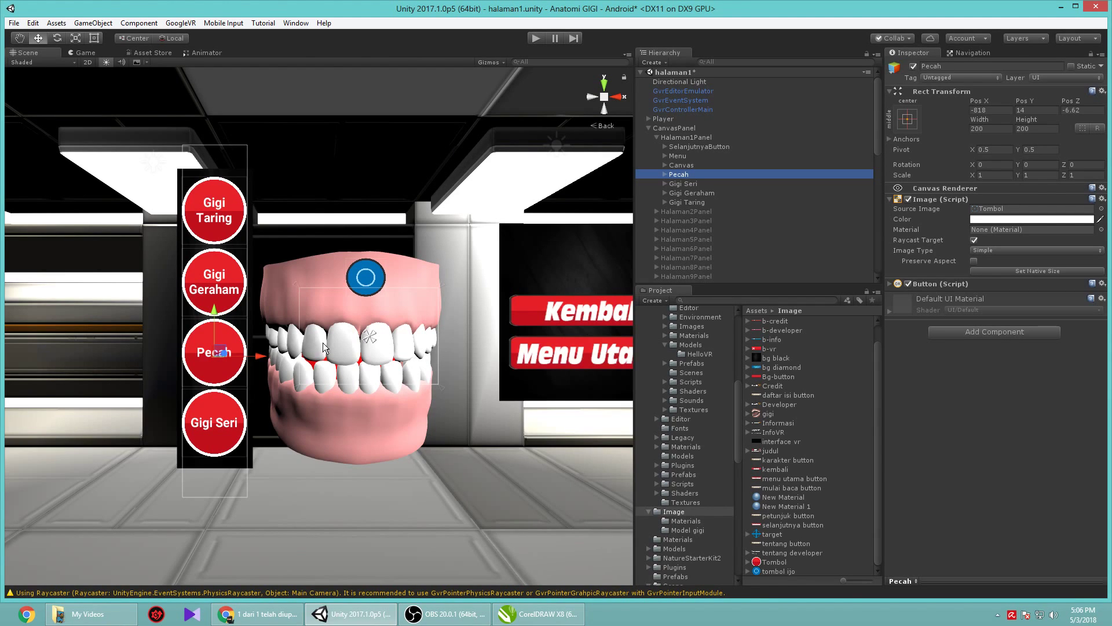
scroll(322, 343, down, 2)
scroll(197, 295, up, 5)
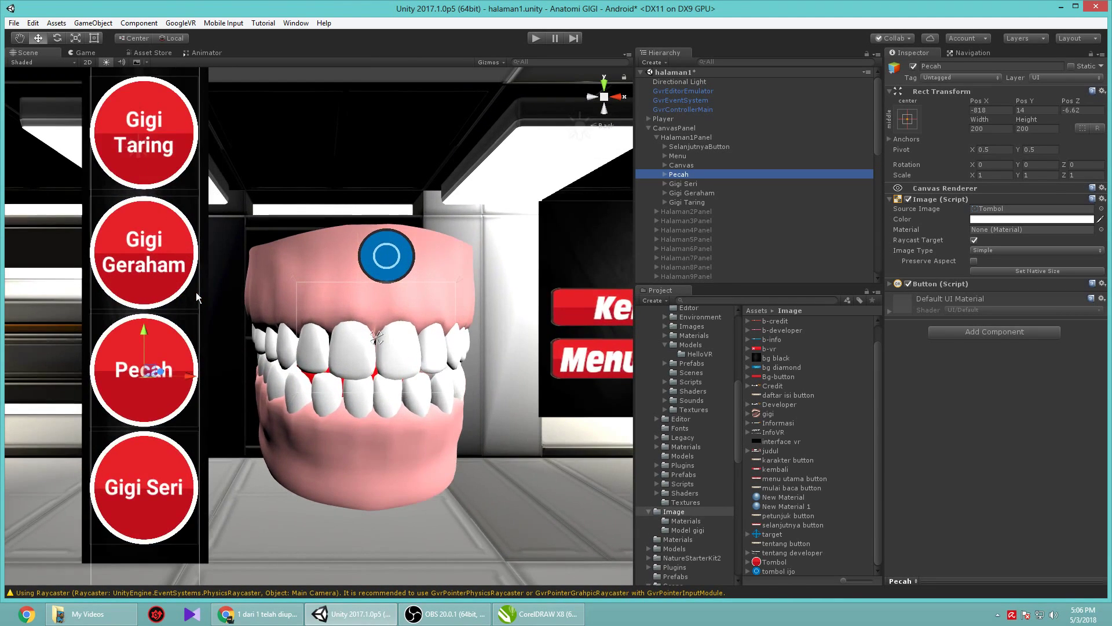
scroll(197, 298, down, 2)
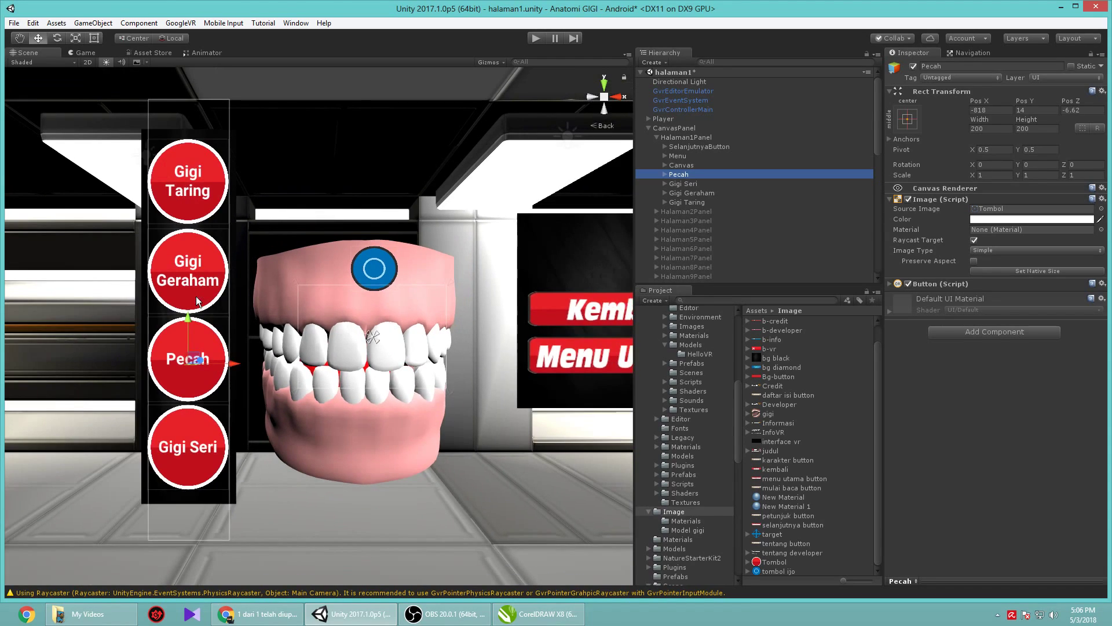
scroll(195, 297, up, 1)
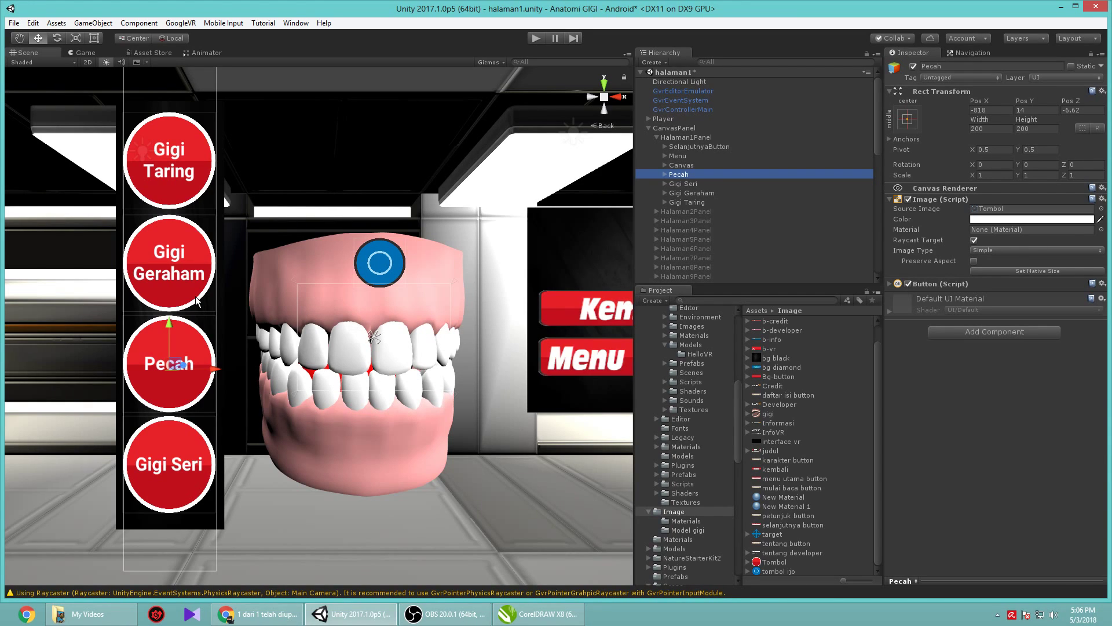
scroll(197, 301, down, 4)
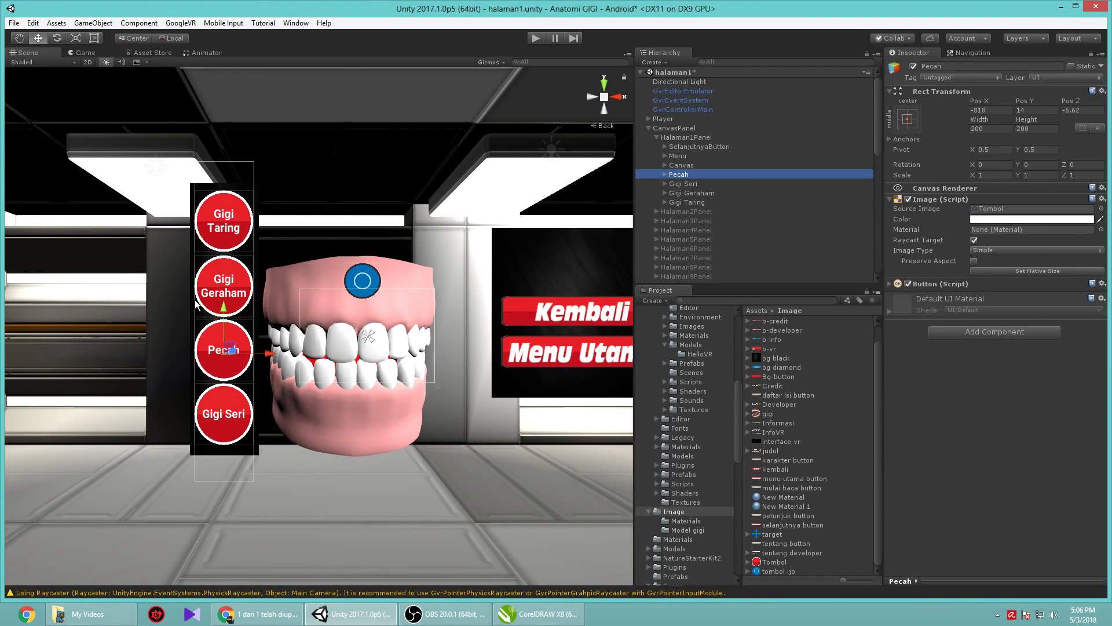
click(18, 38)
drag(390, 246, 395, 206)
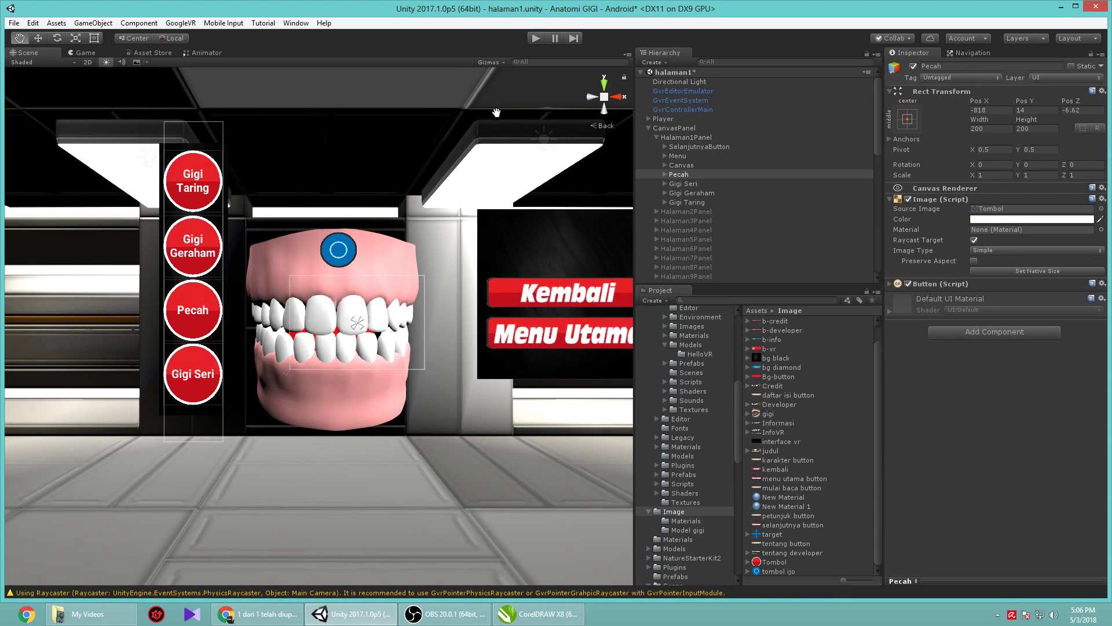
- Nest the Pecah, Gigi Seri, Gigi Geraham and Gigi Taring buttons together inside the Canvas object of Halaman1Panel
click(683, 166)
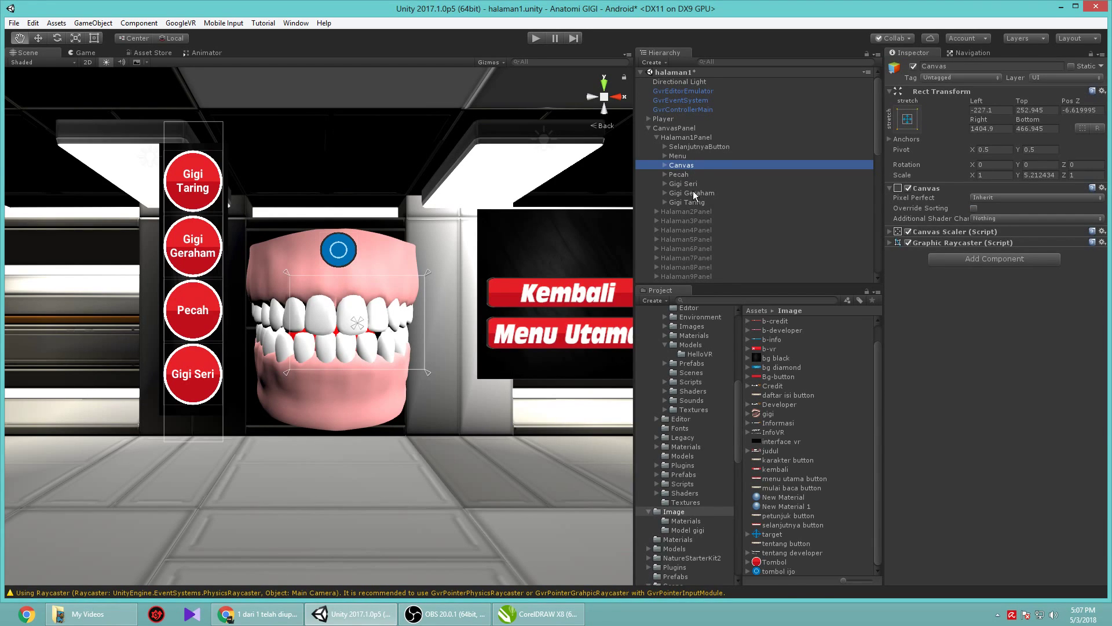
click(679, 175)
shift+click(689, 184)
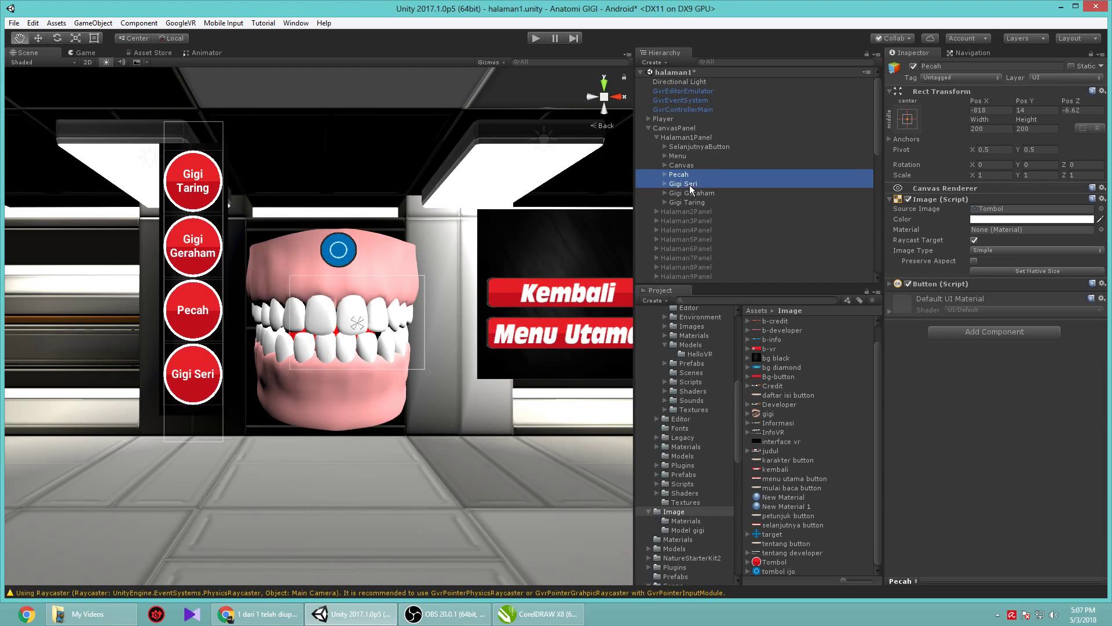
shift+click(693, 192)
shift+click(693, 202)
drag(685, 181, 677, 166)
click(666, 166)
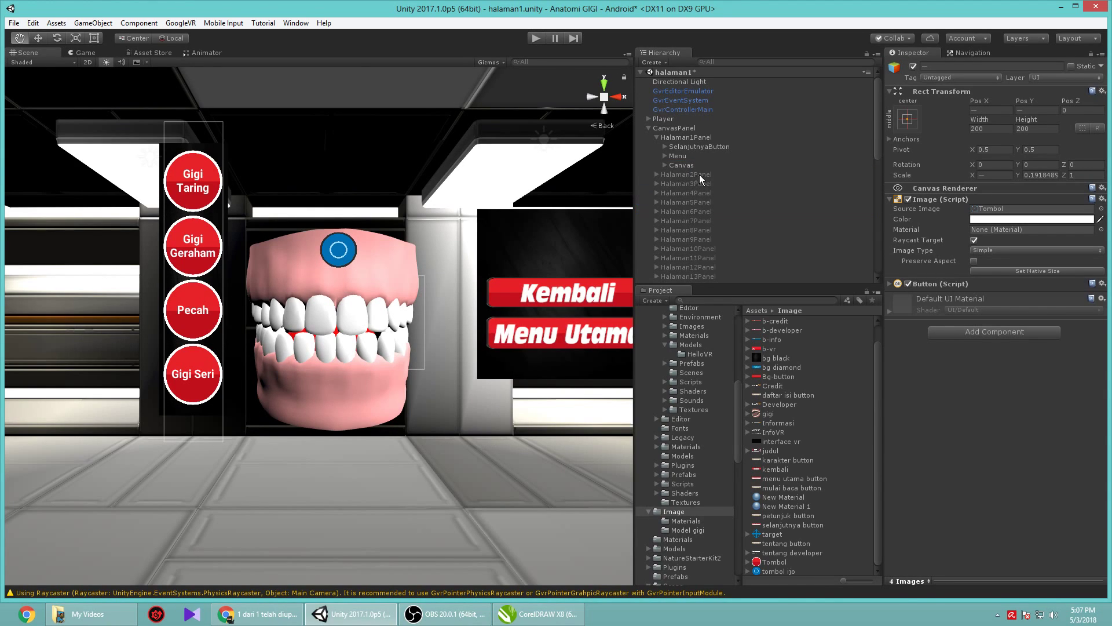
- Try a copy of the Canvas button group on the other side of the teeth at Left 954.9, and delete it
click(690, 165)
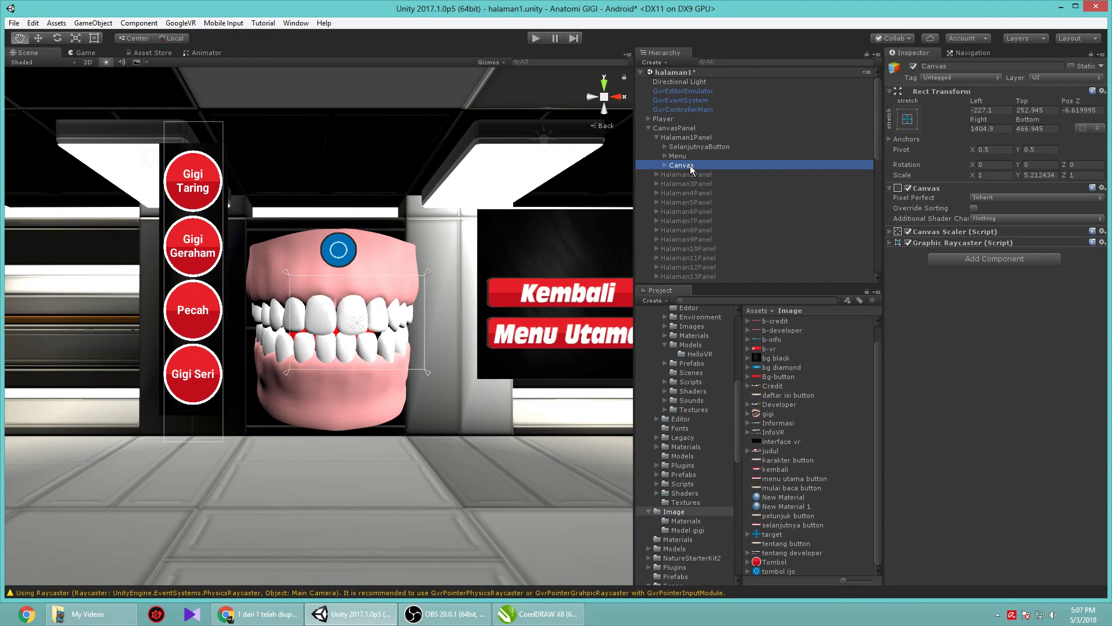
right_click(690, 165)
click(704, 170)
right_click(690, 166)
click(711, 181)
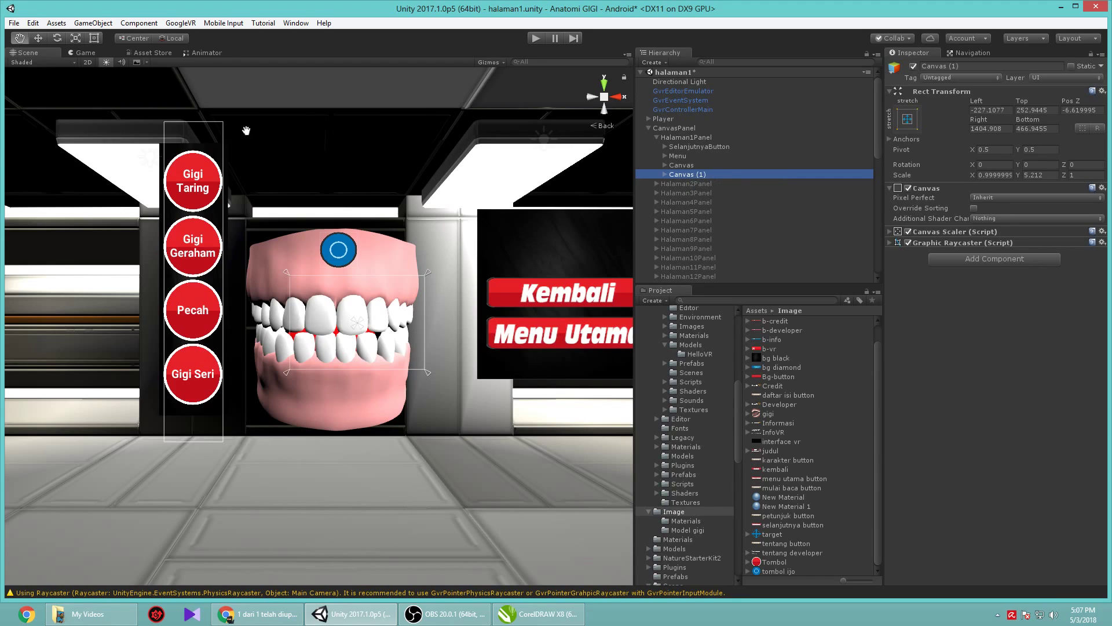
click(218, 189)
key(w)
drag(239, 282, 587, 296)
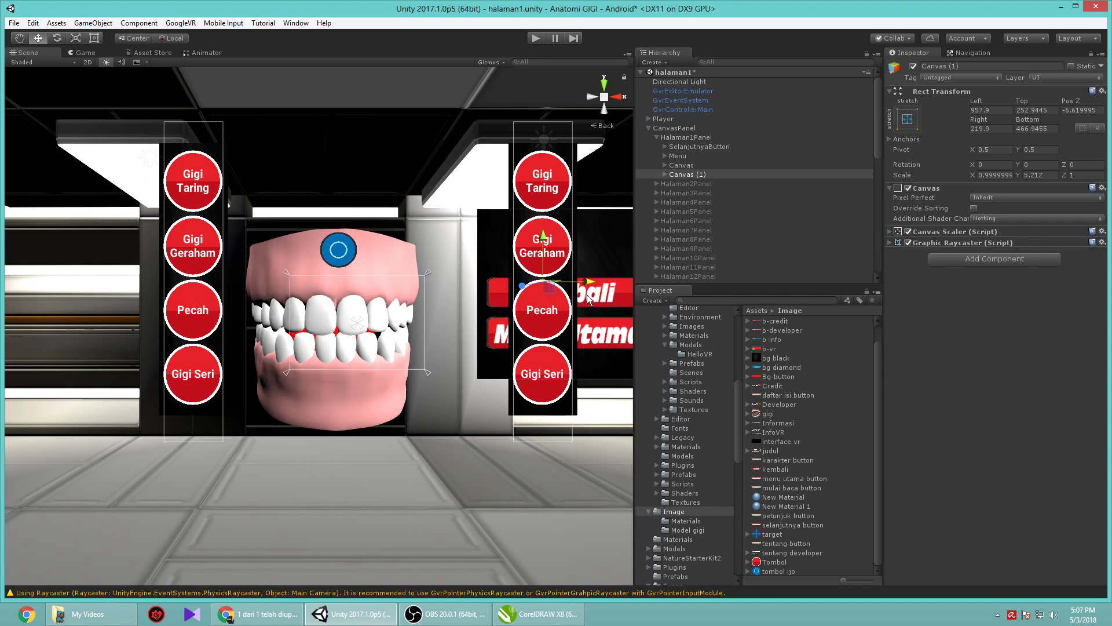
drag(586, 294, 586, 294)
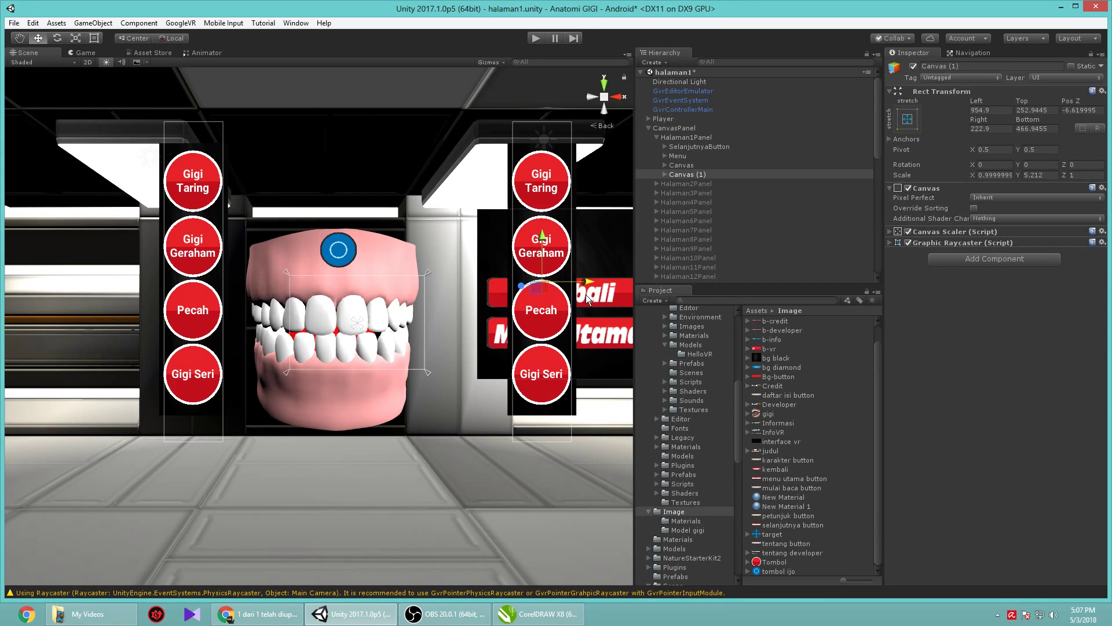
right_click(713, 174)
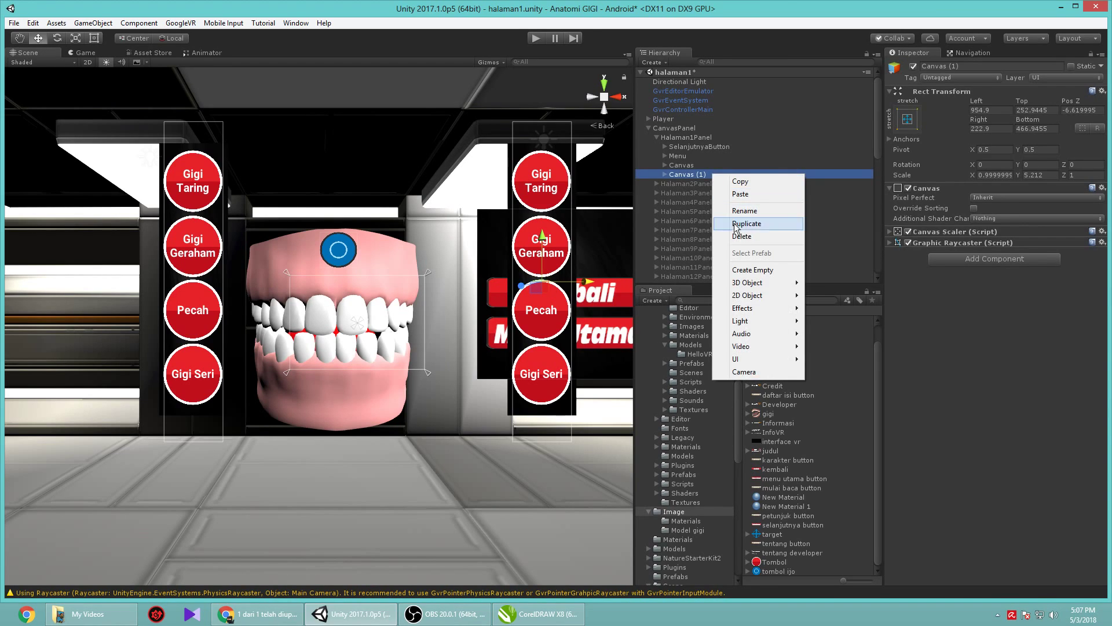
click(738, 235)
- Shift the Canvas button group away from the teeth to Left -300.1 and preview the scene in play mode
click(692, 164)
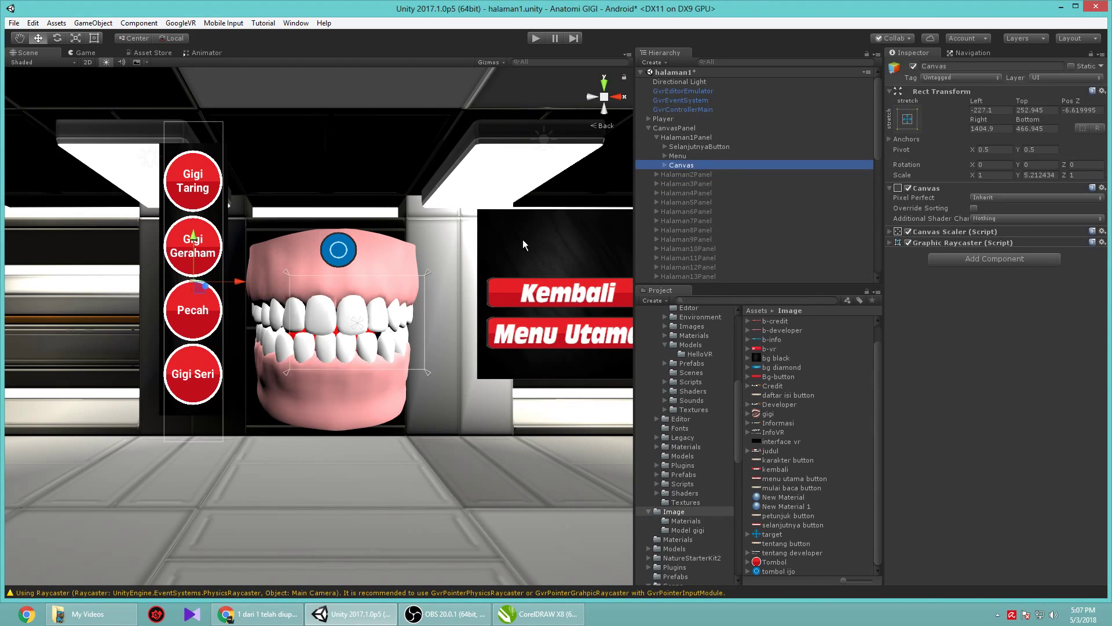
drag(232, 284, 211, 284)
click(530, 43)
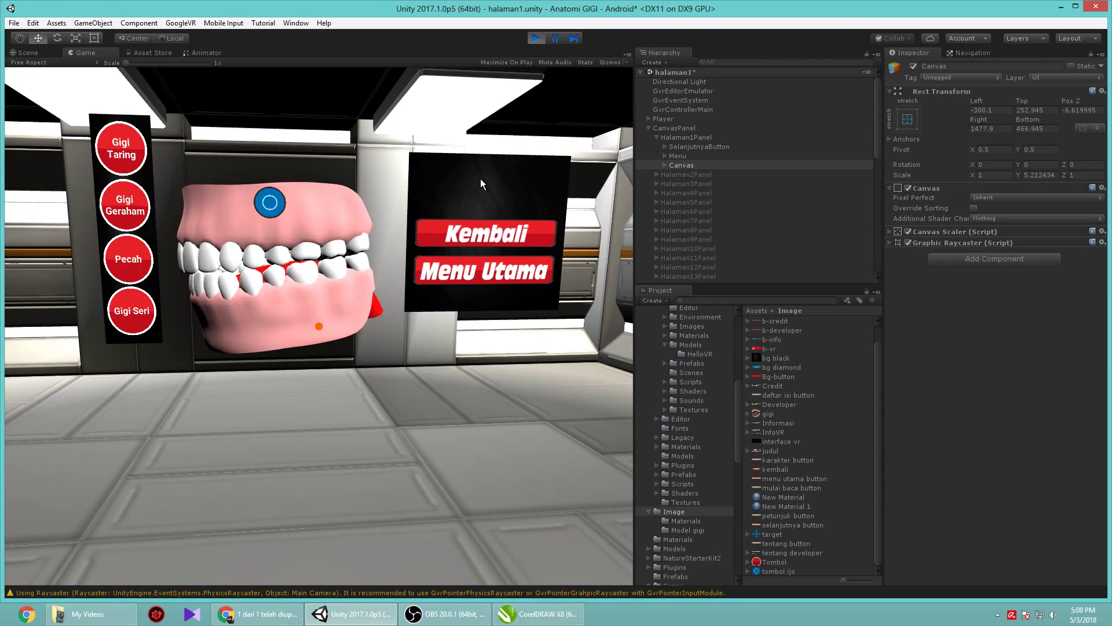
click(534, 42)
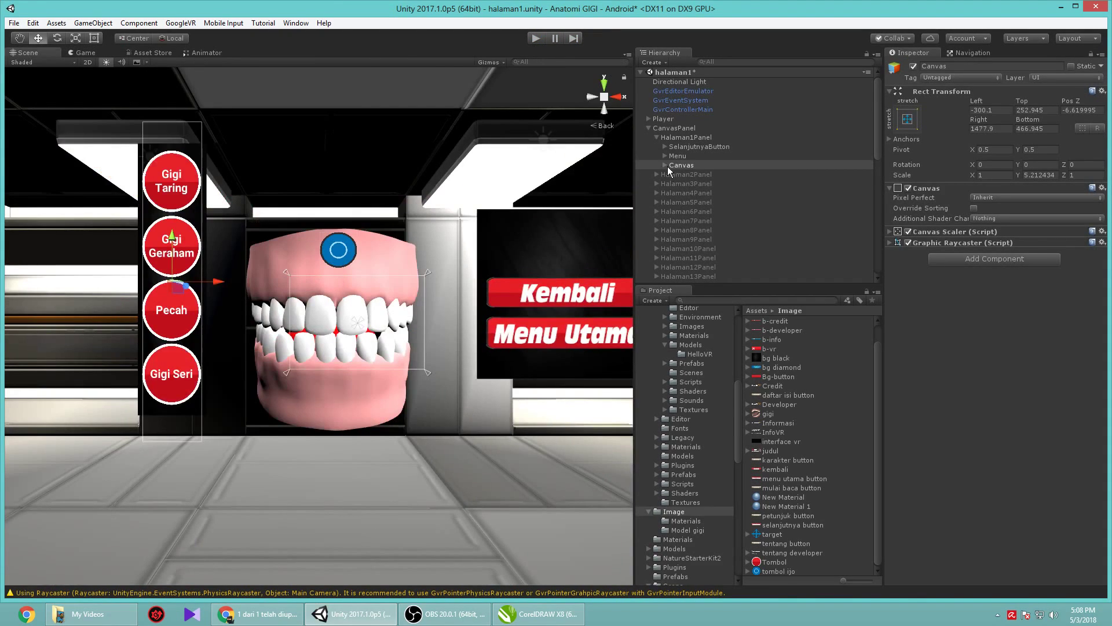
- Delete the bg black Image from the Canvas button group
click(665, 166)
click(688, 174)
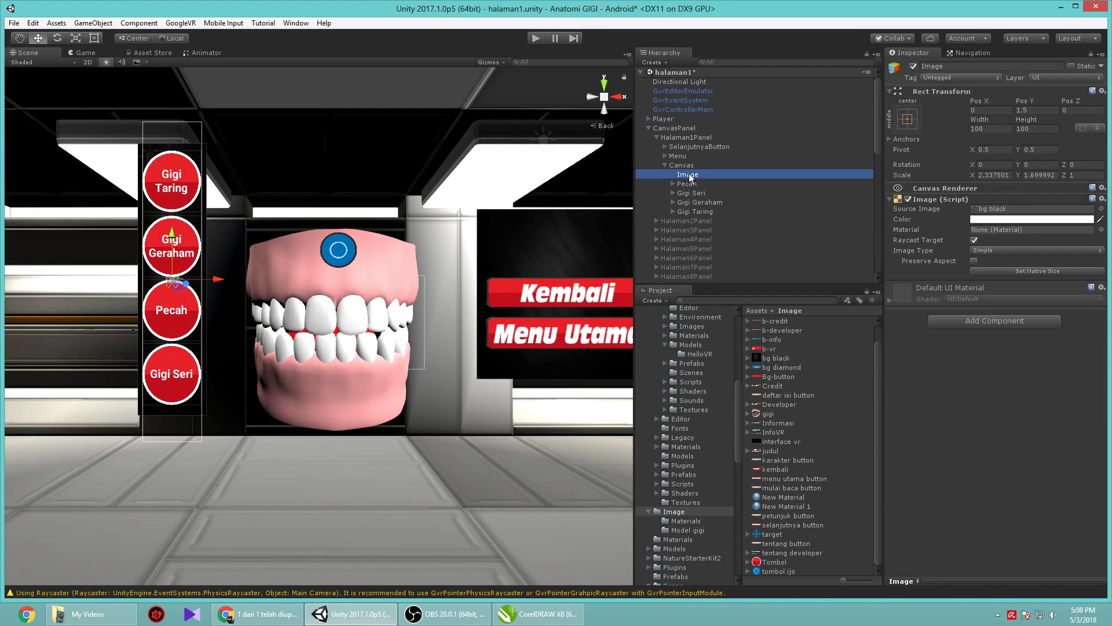
right_click(689, 175)
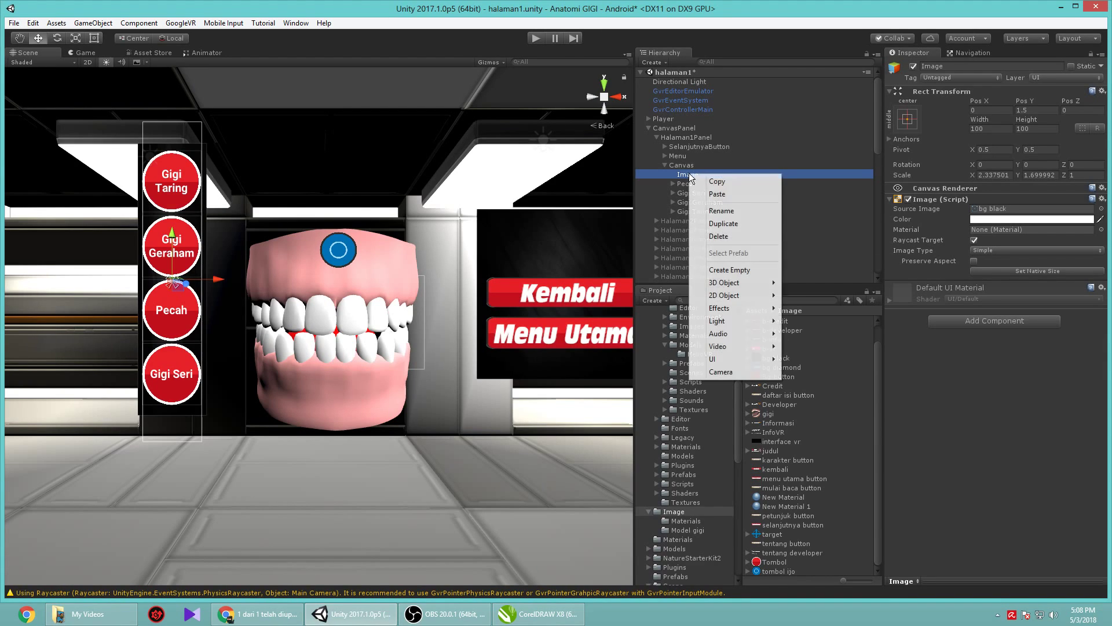
click(718, 234)
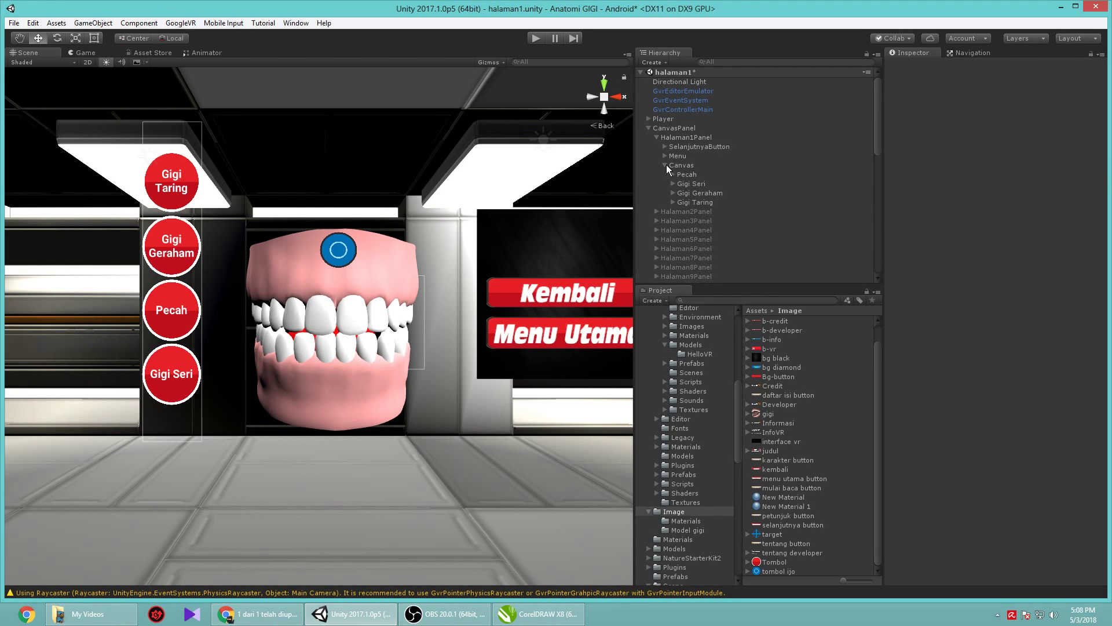
- Rename the Canvas button group as MenuGigi and shift it slightly further from the teeth to Left -316.1
click(682, 165)
right_click(683, 165)
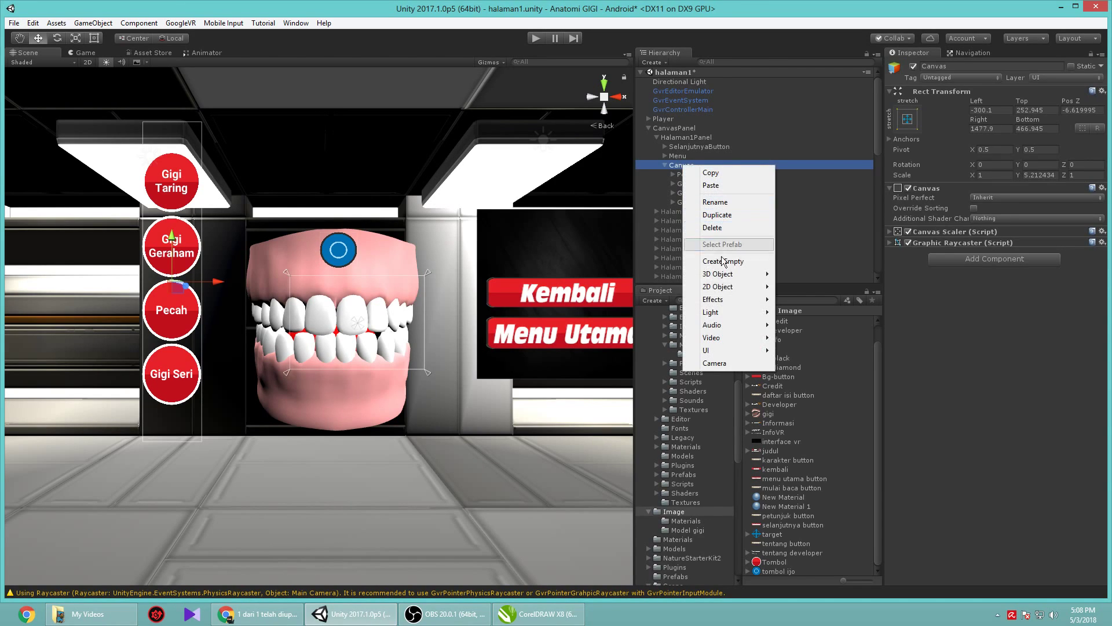
click(731, 200)
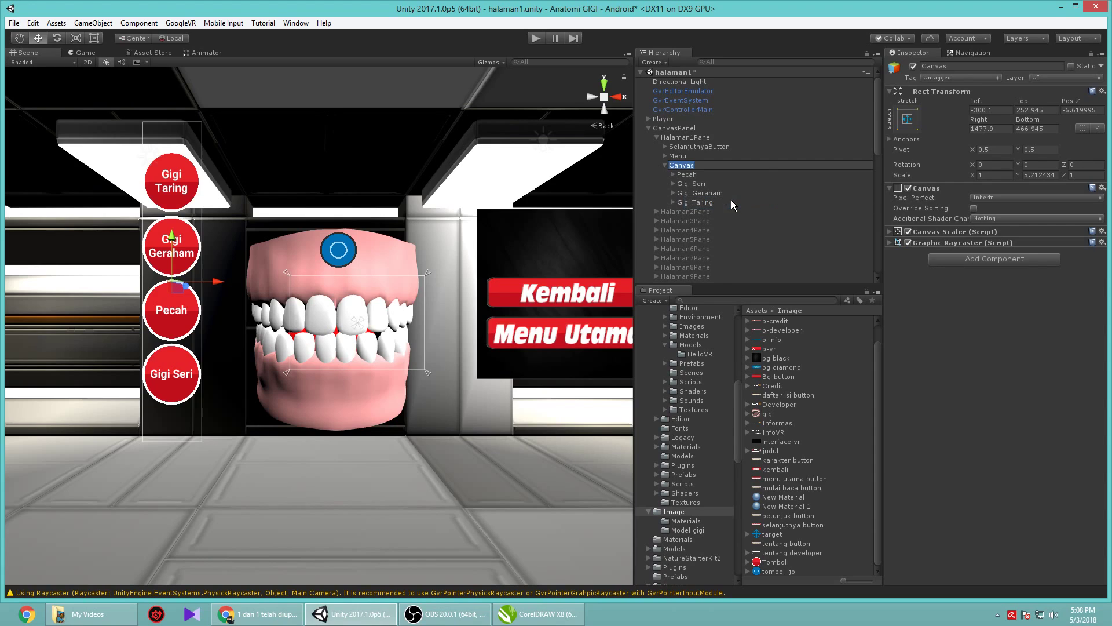
text(Nebu)
key(BackSpace)
key(BackSpace)
key(BackSpace)
text(MenuGi)
key(Return)
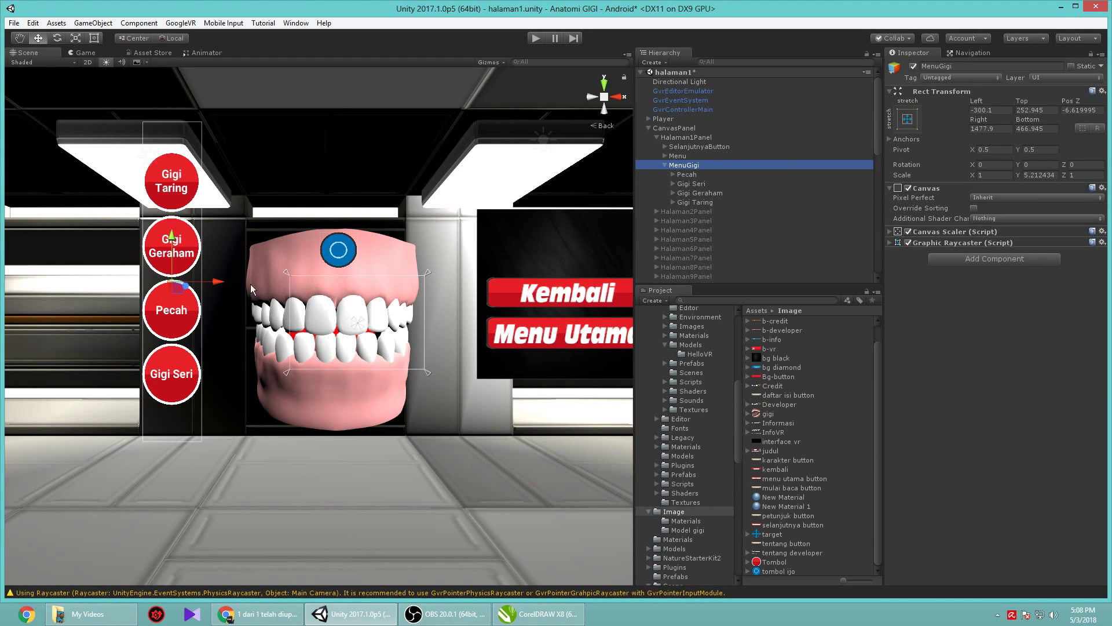
drag(222, 280, 218, 281)
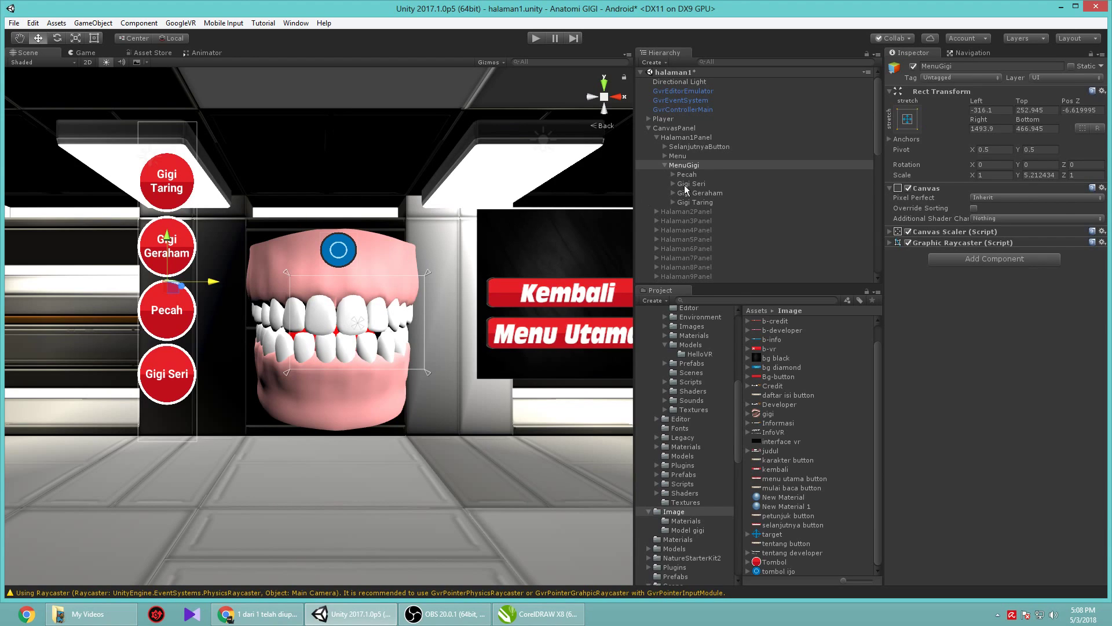
- Review the component settings of Halaman1Panel and its parent CanvasPanel
click(699, 138)
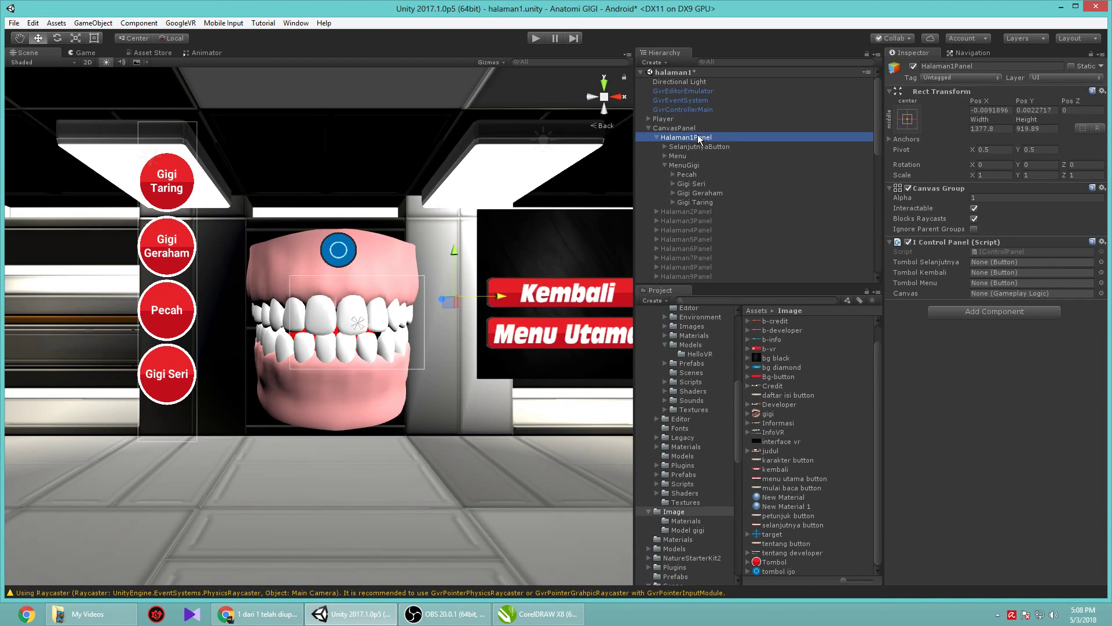
click(697, 128)
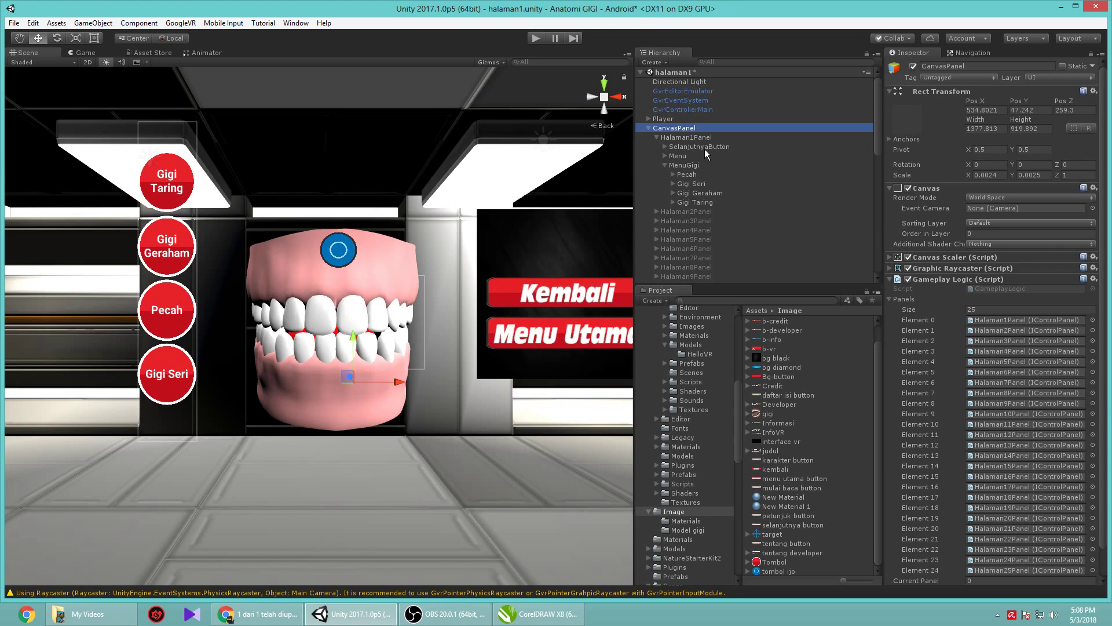
click(705, 140)
click(706, 147)
click(700, 138)
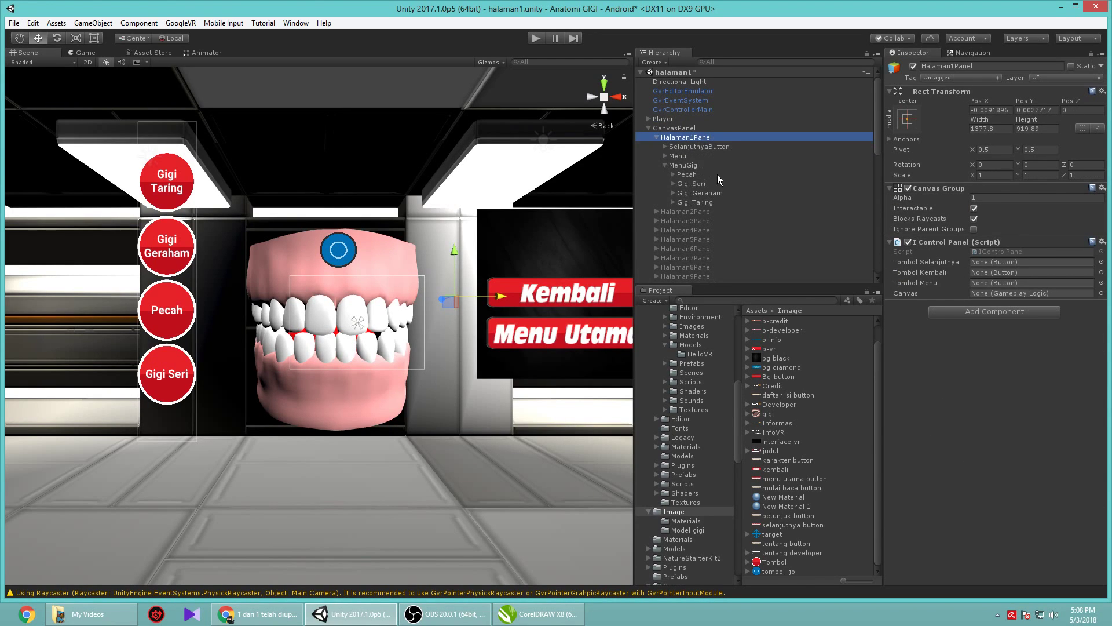
- Lower the Menu panel of Halaman1Panel to Pos Y 158
click(665, 165)
click(668, 157)
click(664, 156)
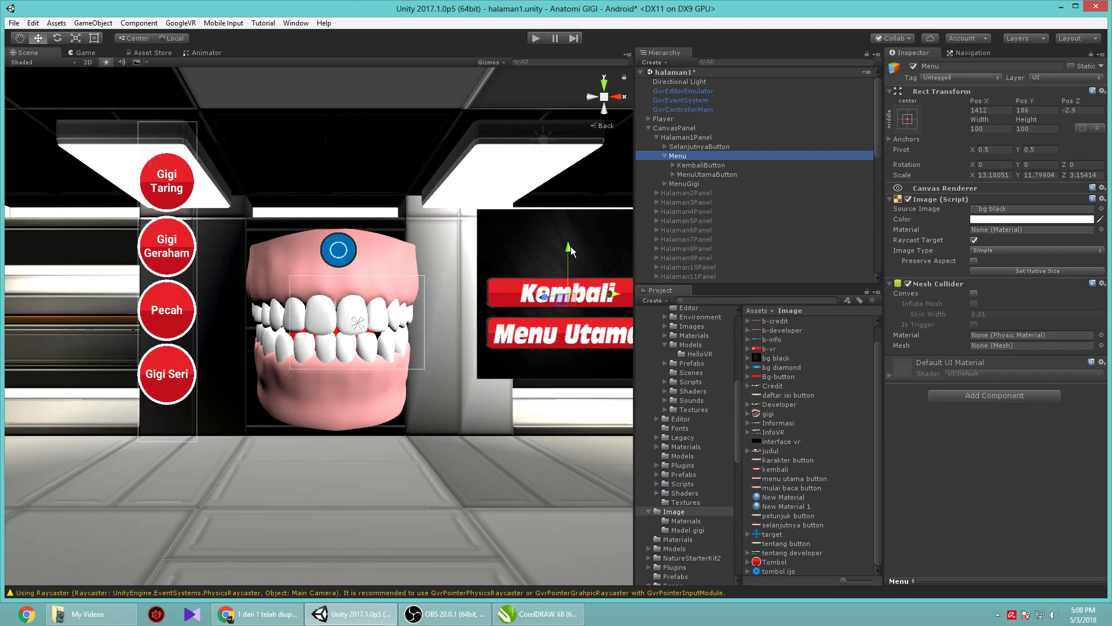
drag(570, 247, 570, 251)
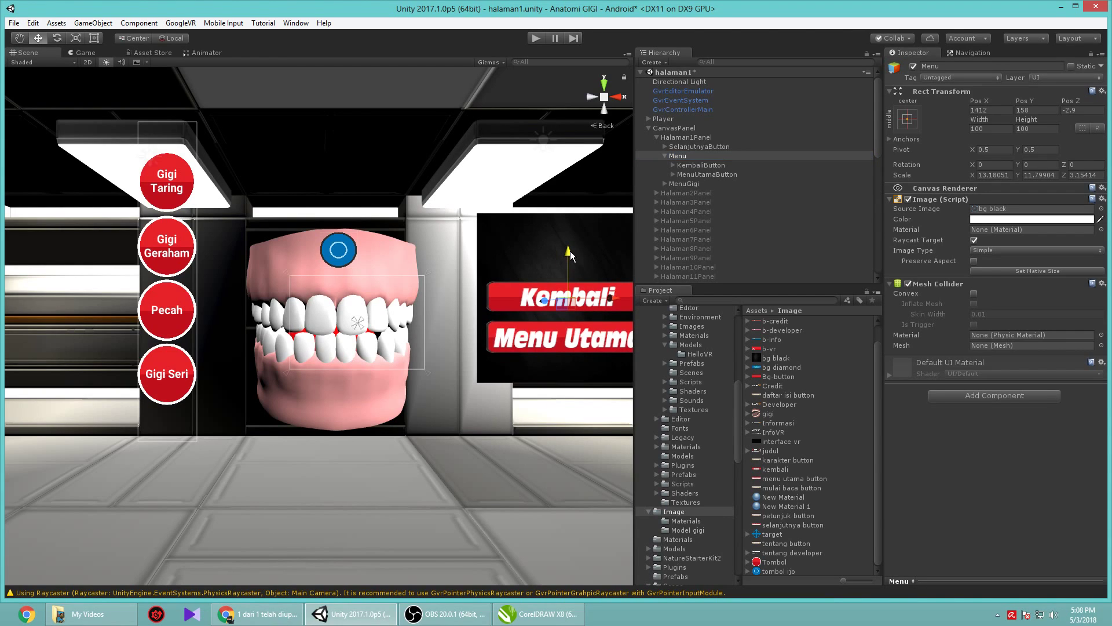
- Raise KembaliButton and MenuUtamaButton together so they sit higher on the Menu panel
click(684, 167)
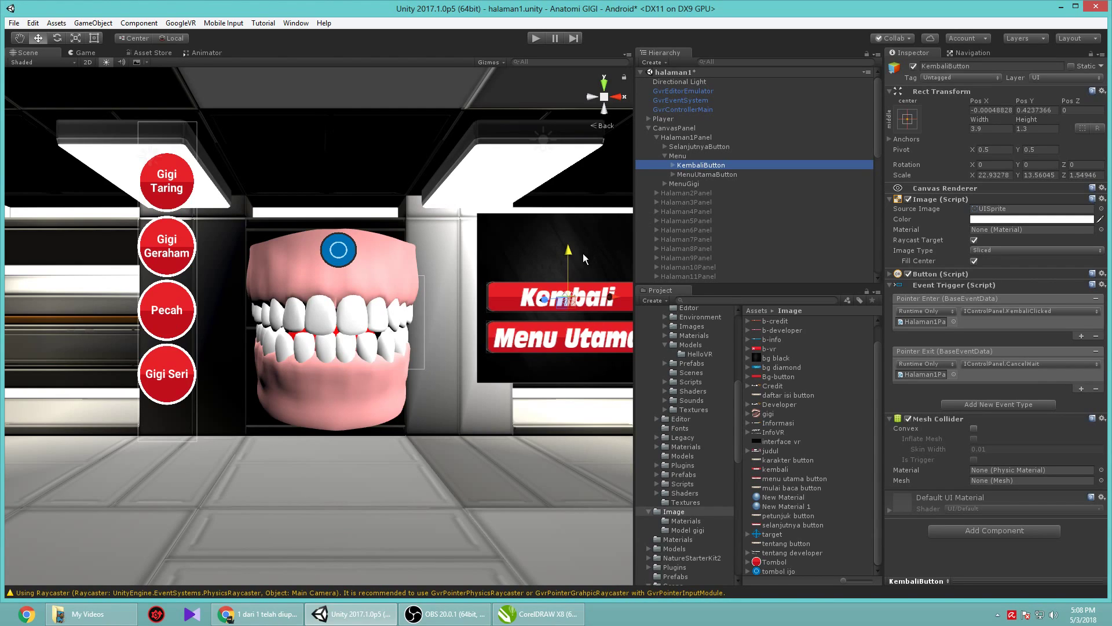
ctrl+click(702, 175)
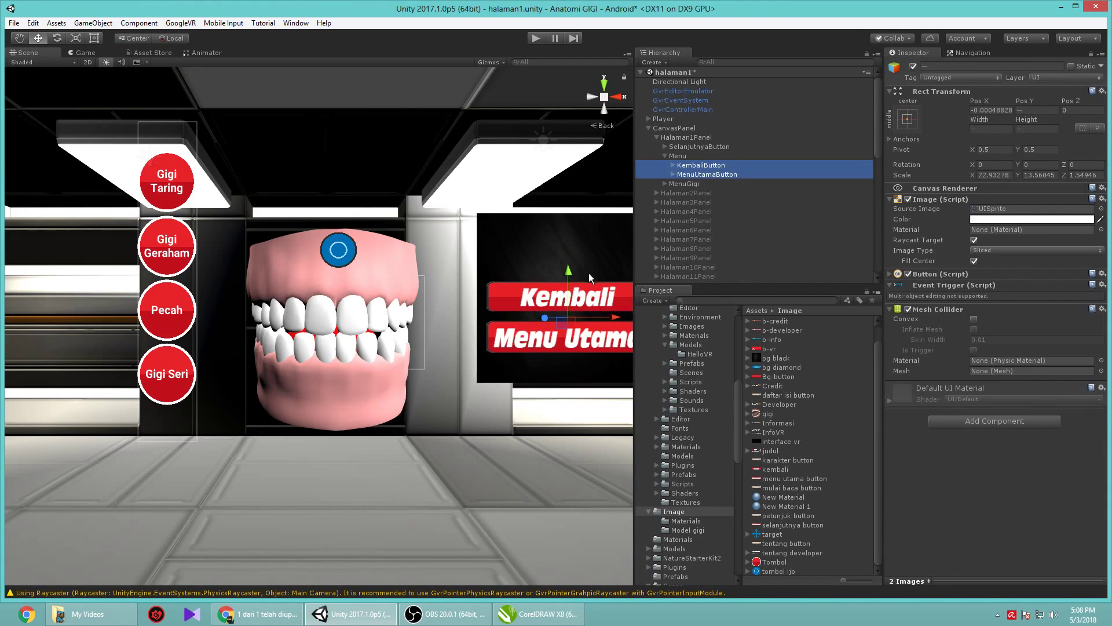
drag(574, 274, 571, 251)
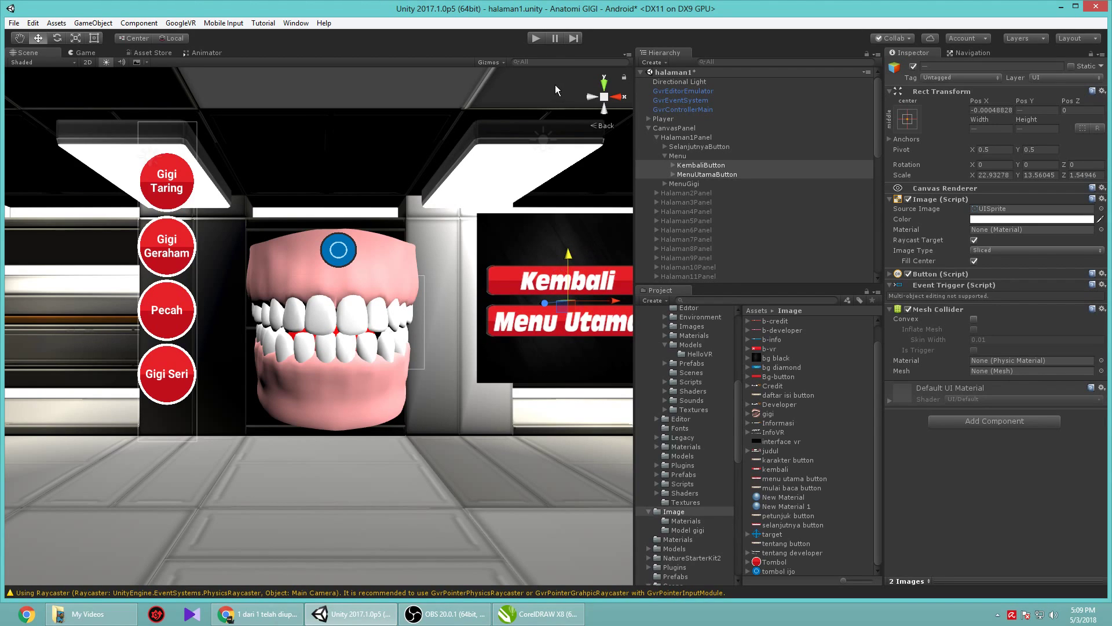
- Assign the Tombol image as SelanjutnyaButton's source image and as the texture of its RawImage
click(702, 147)
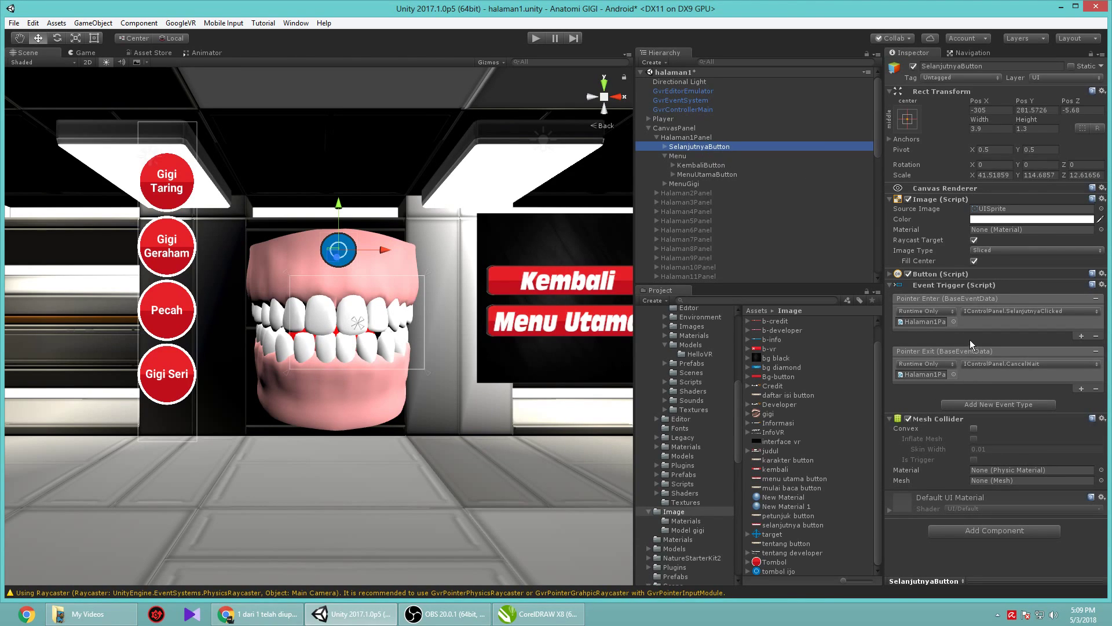
click(779, 561)
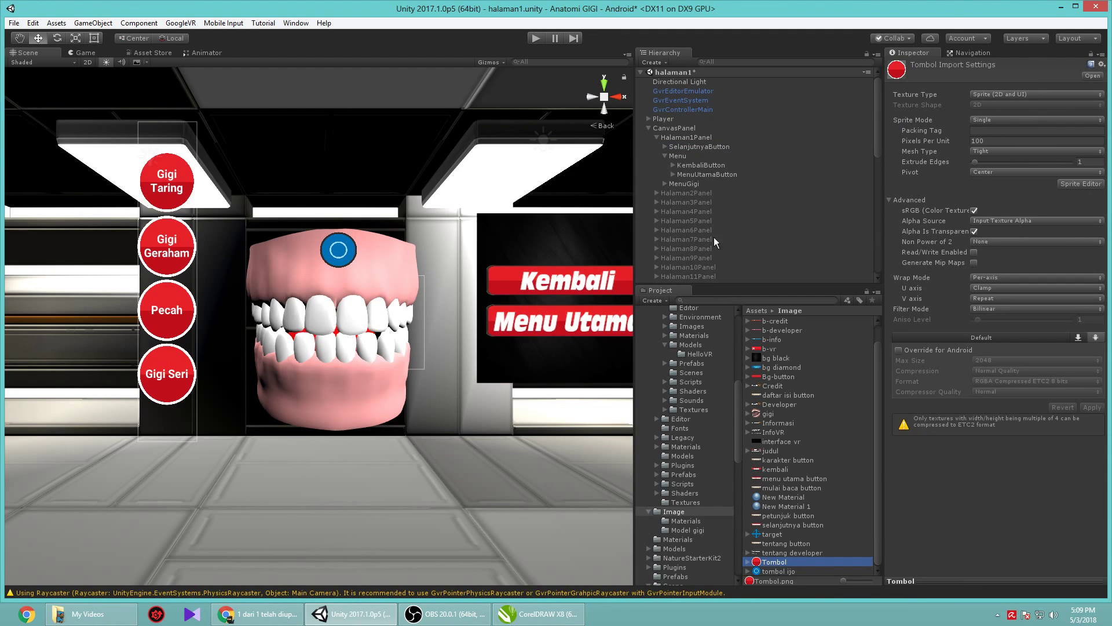
click(692, 149)
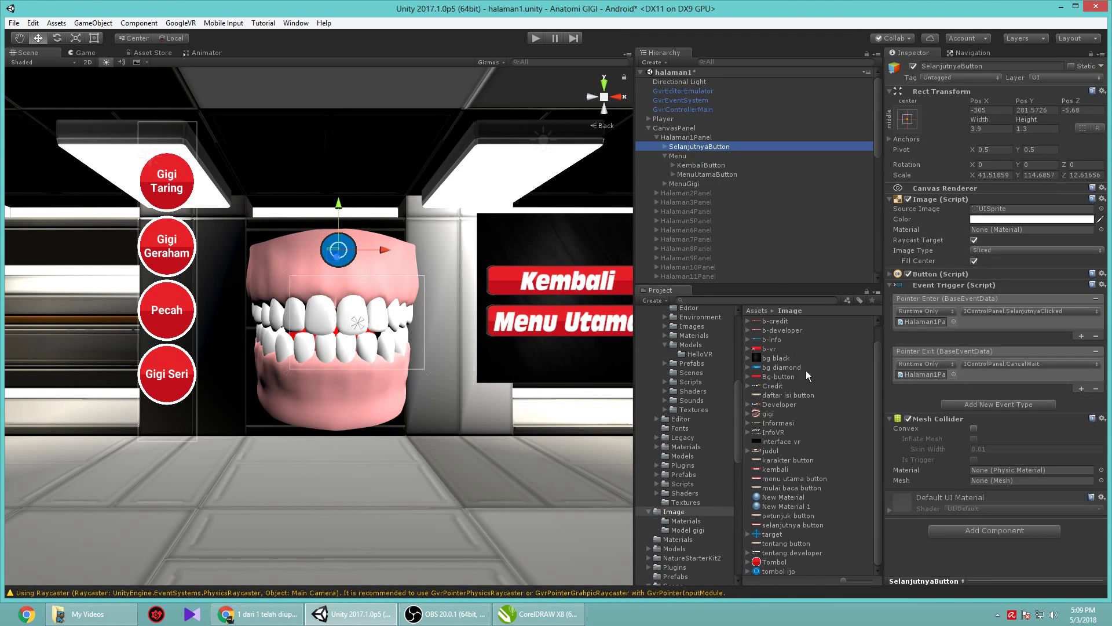
drag(771, 565, 995, 213)
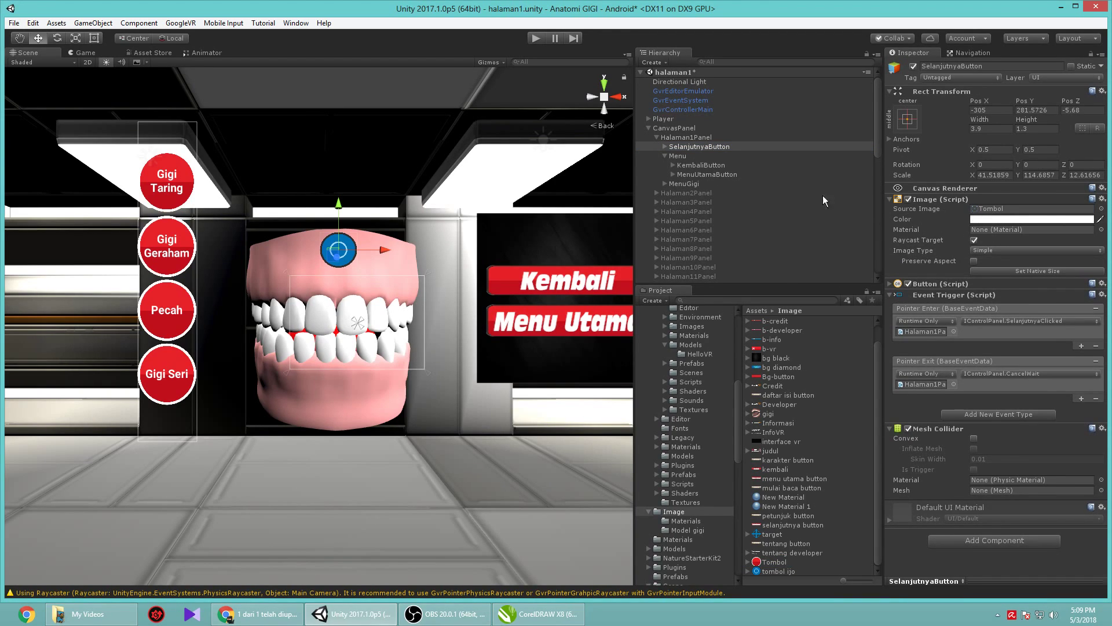
click(665, 146)
click(699, 156)
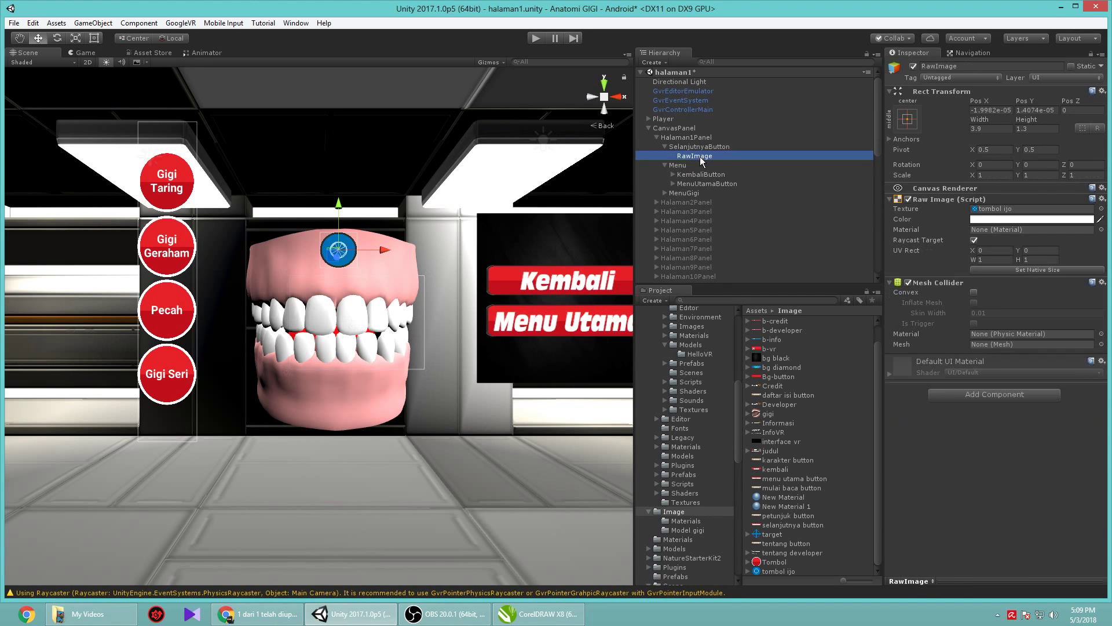
drag(773, 562, 1004, 209)
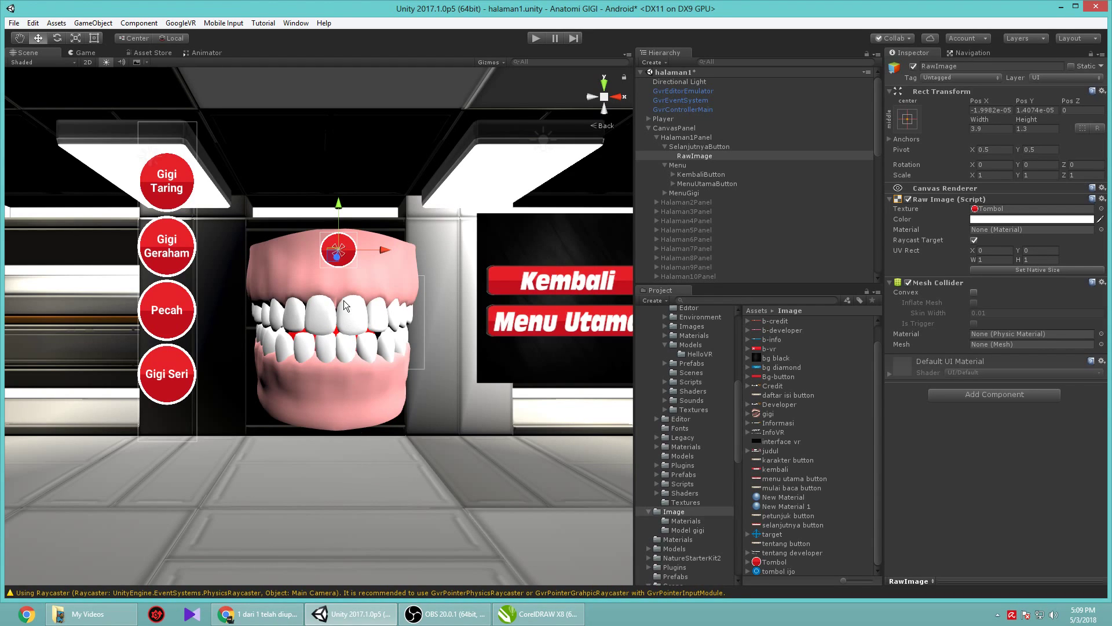
- Scale SelanjutnyaButton down uniformly to about 26.57 × 73.40 × 8.07
click(75, 38)
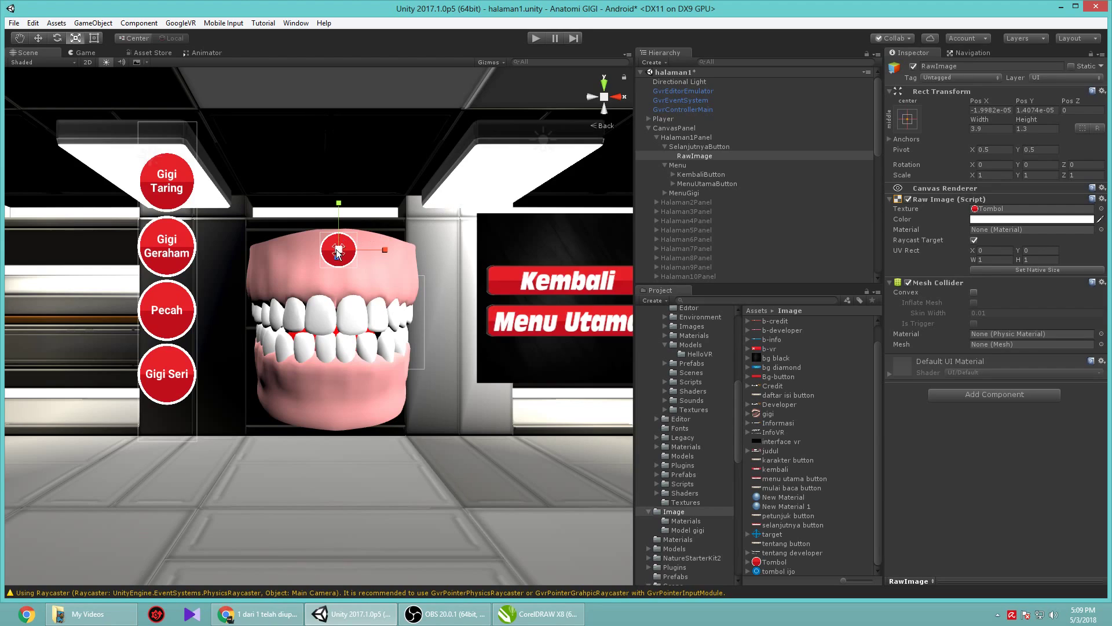
drag(339, 250, 334, 257)
key(ctrl+z)
click(665, 147)
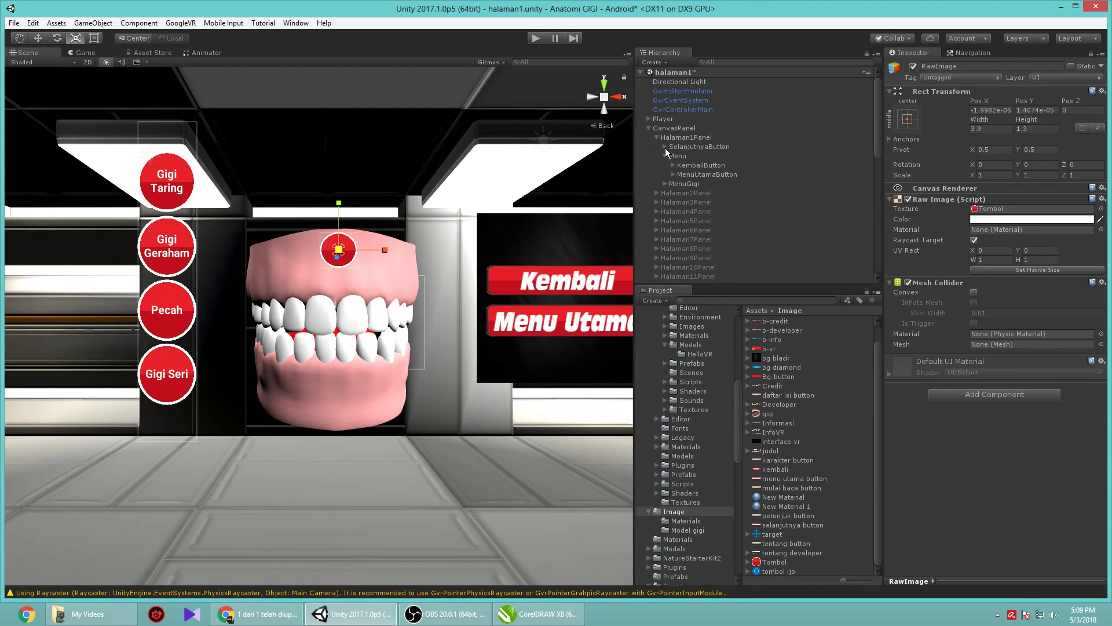
click(686, 147)
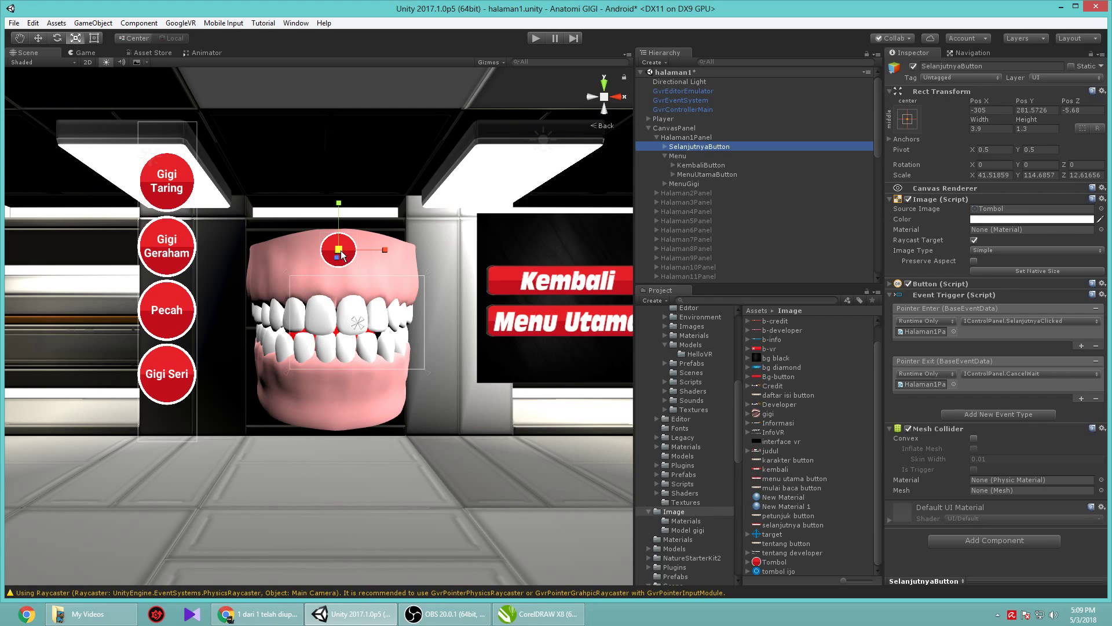
drag(339, 250, 331, 263)
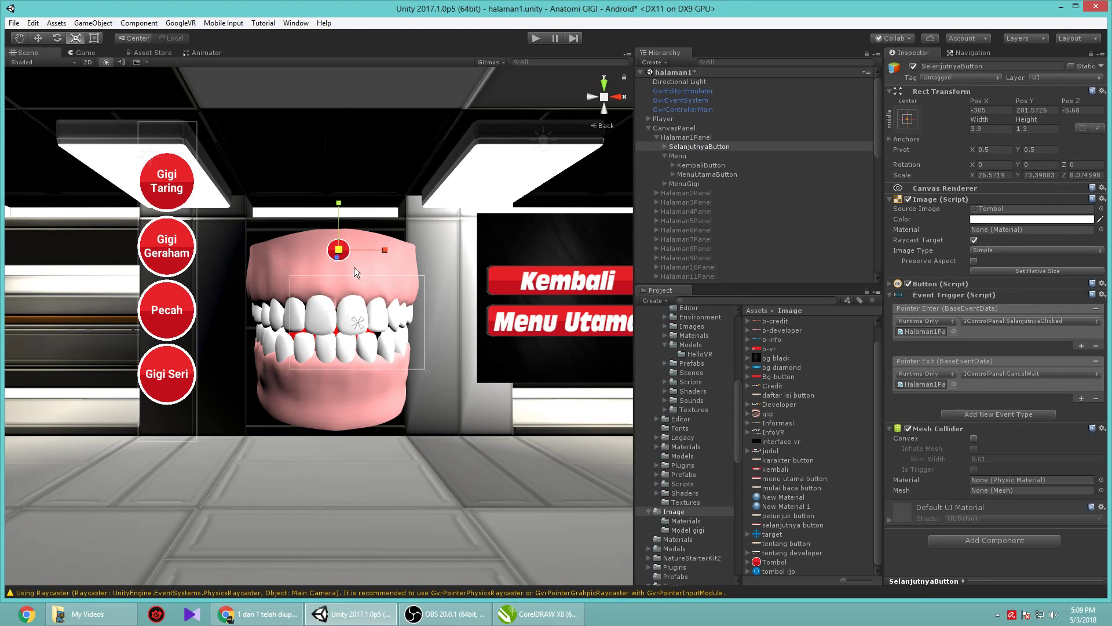
- Examine the button layout around the teeth model from the side and from the front at several distances
click(426, 422)
click(346, 467)
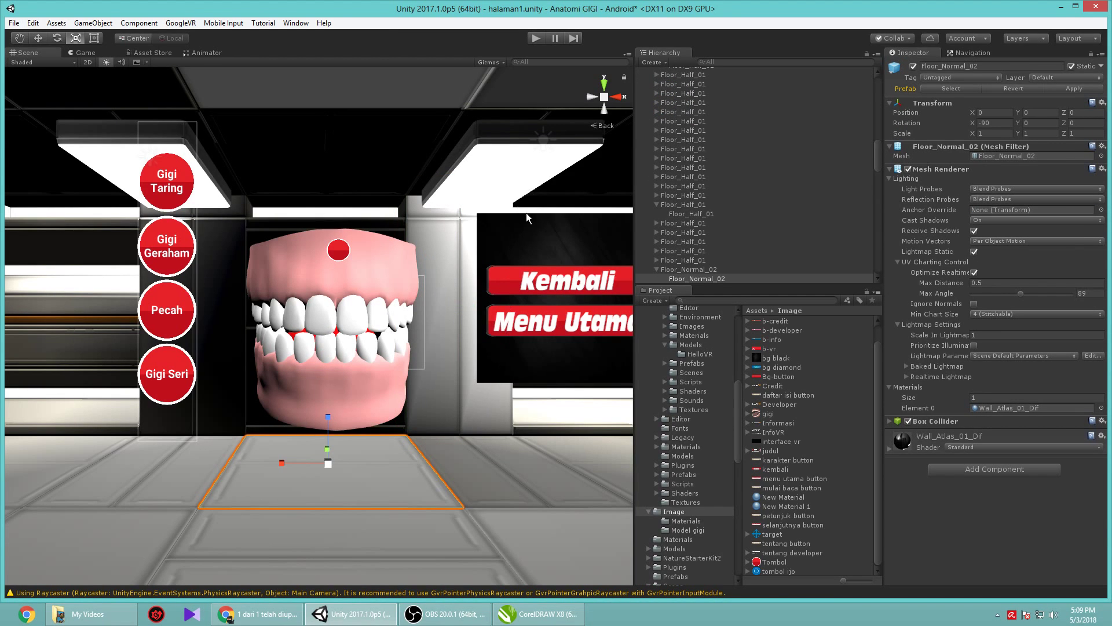
click(615, 98)
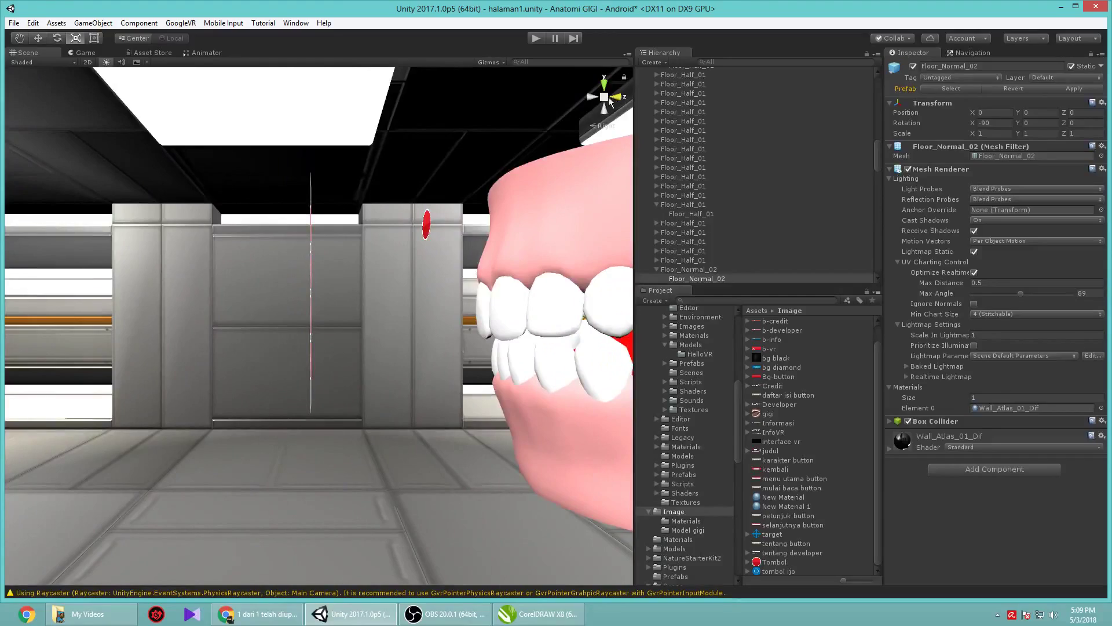
click(588, 100)
click(588, 100)
click(589, 100)
click(588, 100)
click(588, 98)
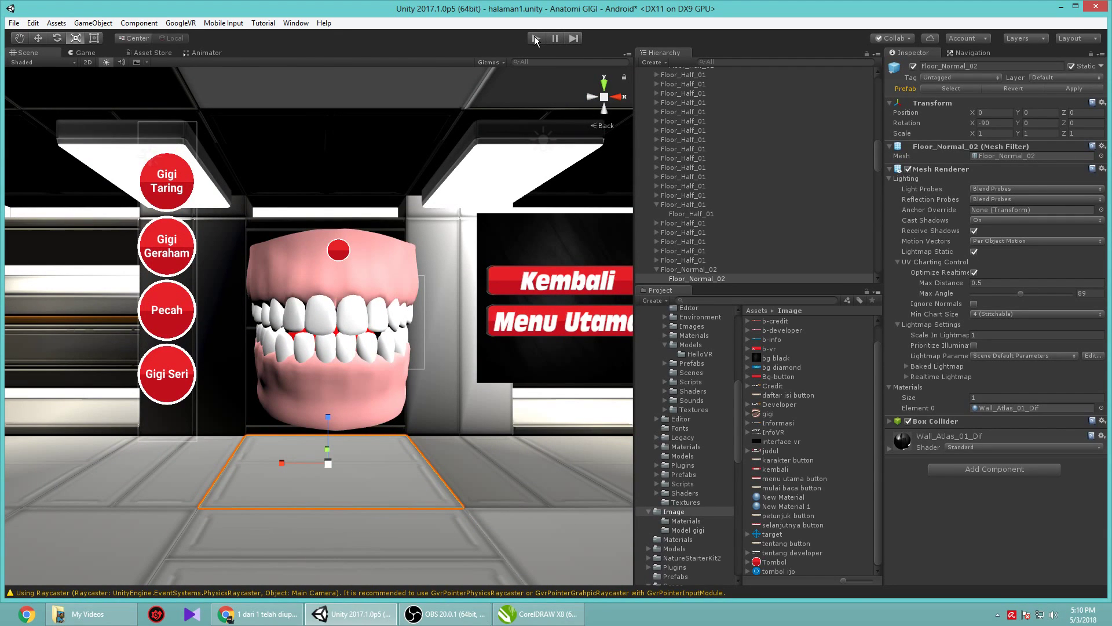
scroll(319, 439, down, 4)
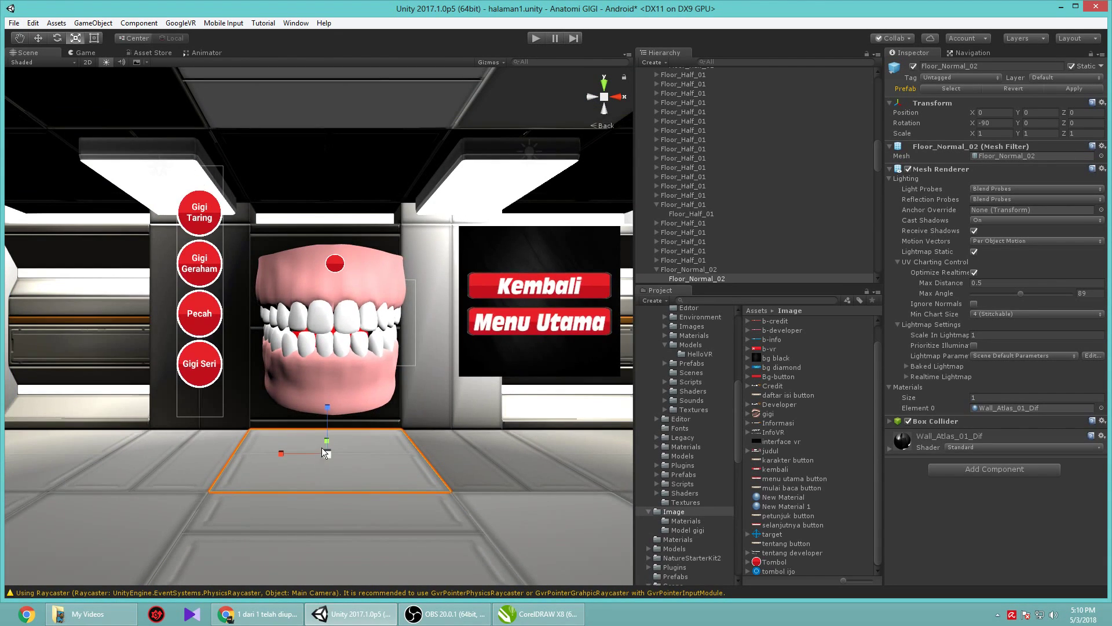
scroll(258, 475, up, 3)
scroll(281, 474, down, 3)
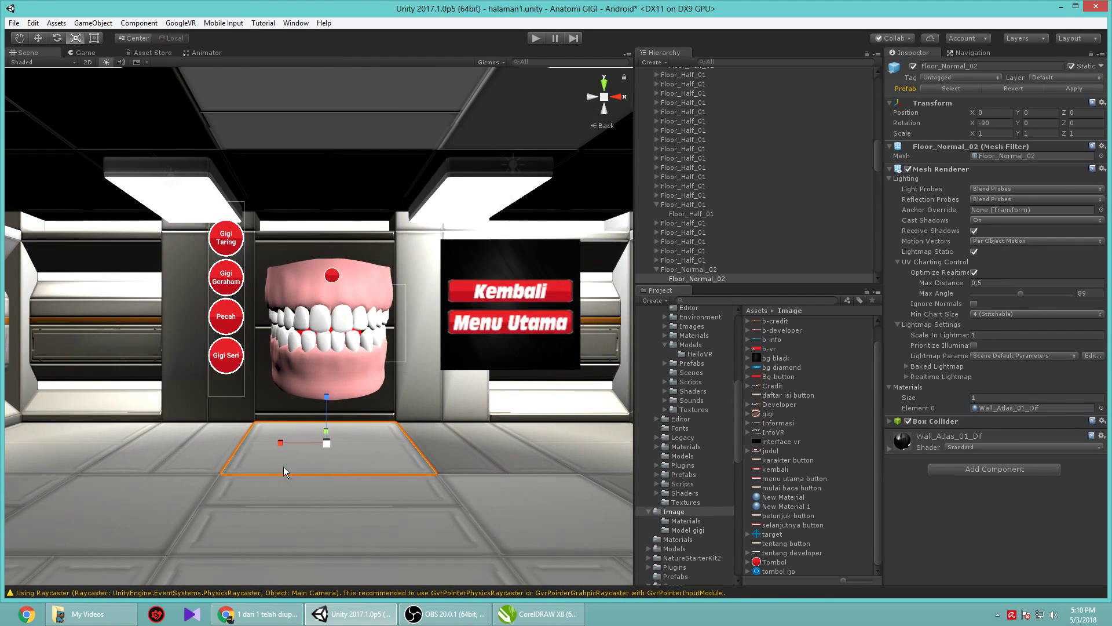
scroll(283, 467, up, 2)
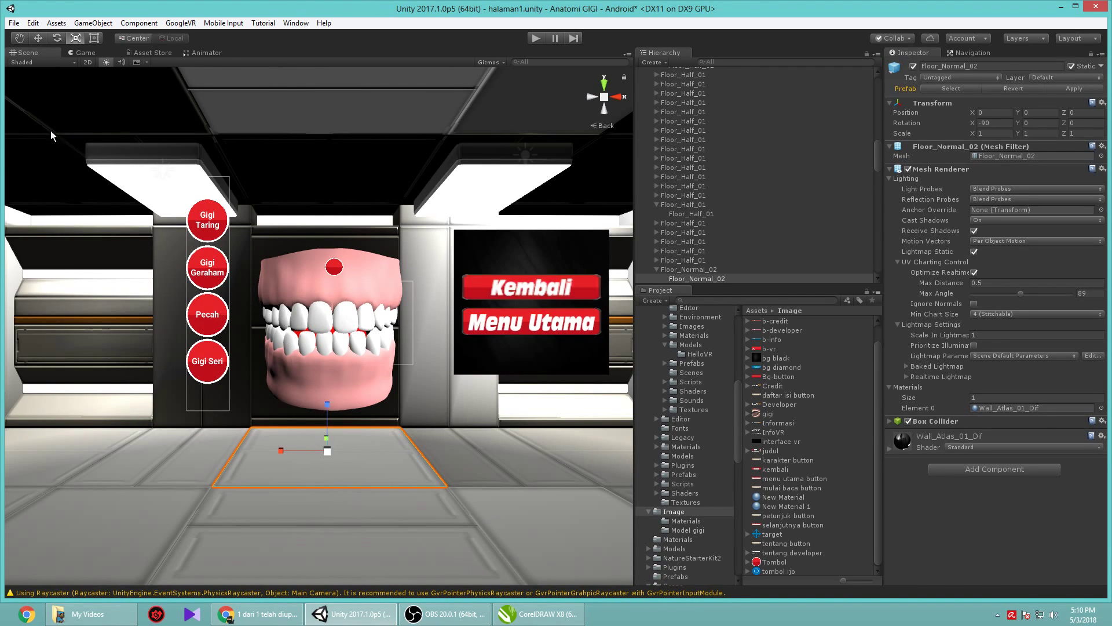
- Try to raise the floor tile below the teeth model to Position Y 1.3 and undo the move
click(40, 40)
drag(325, 405, 332, 342)
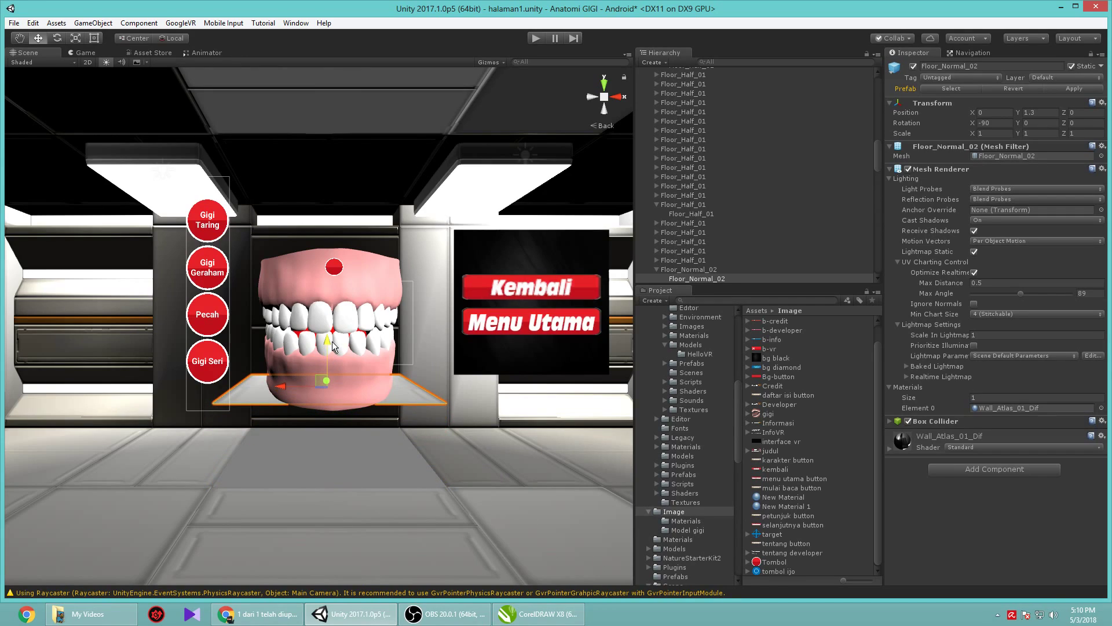
click(335, 464)
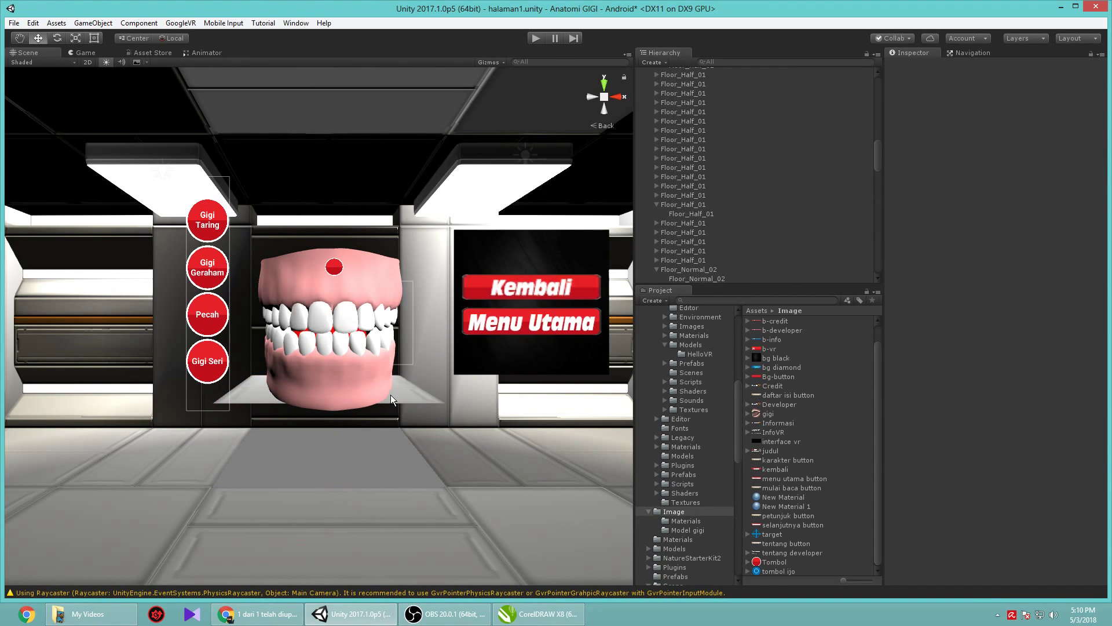
key(ctrl+z)
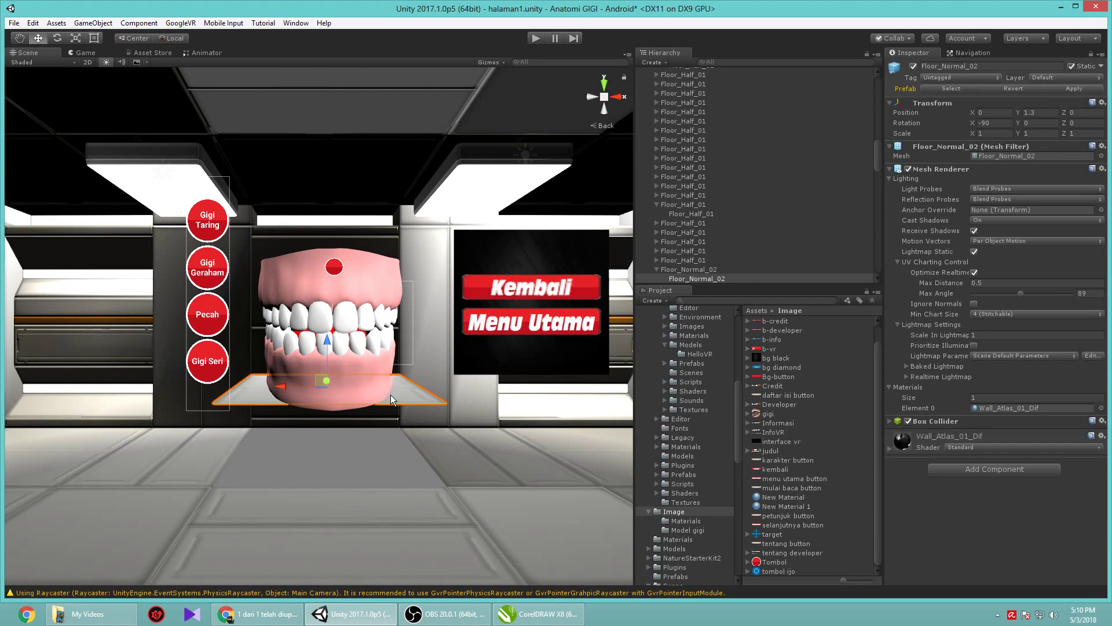
key(ctrl+z)
- Look around the room from opposite sides to examine its furniture and the teeth model
click(475, 446)
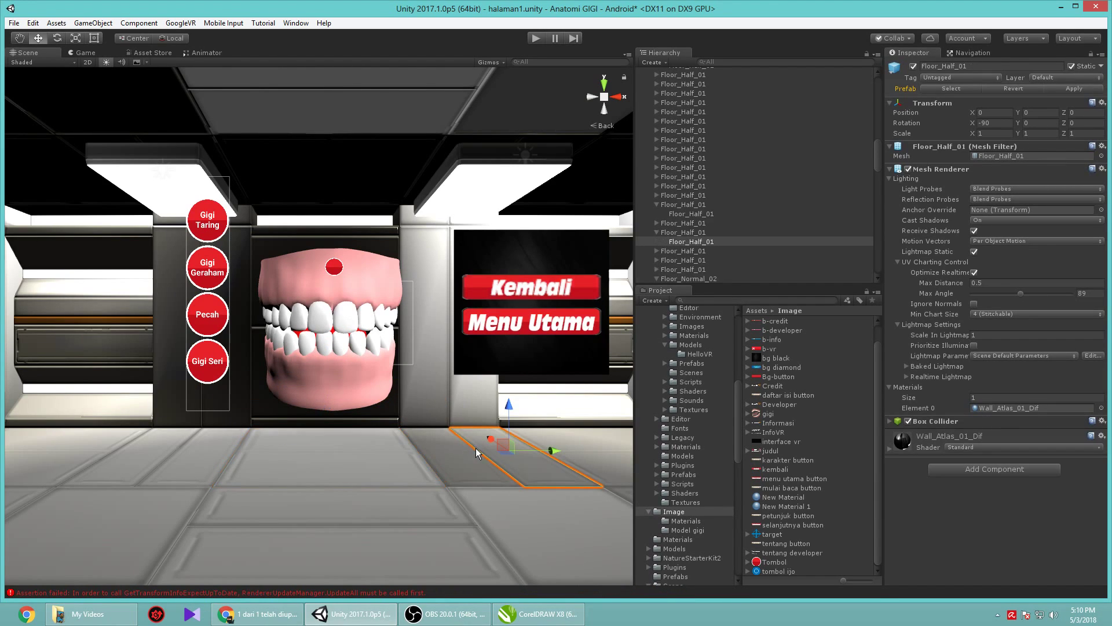
click(593, 99)
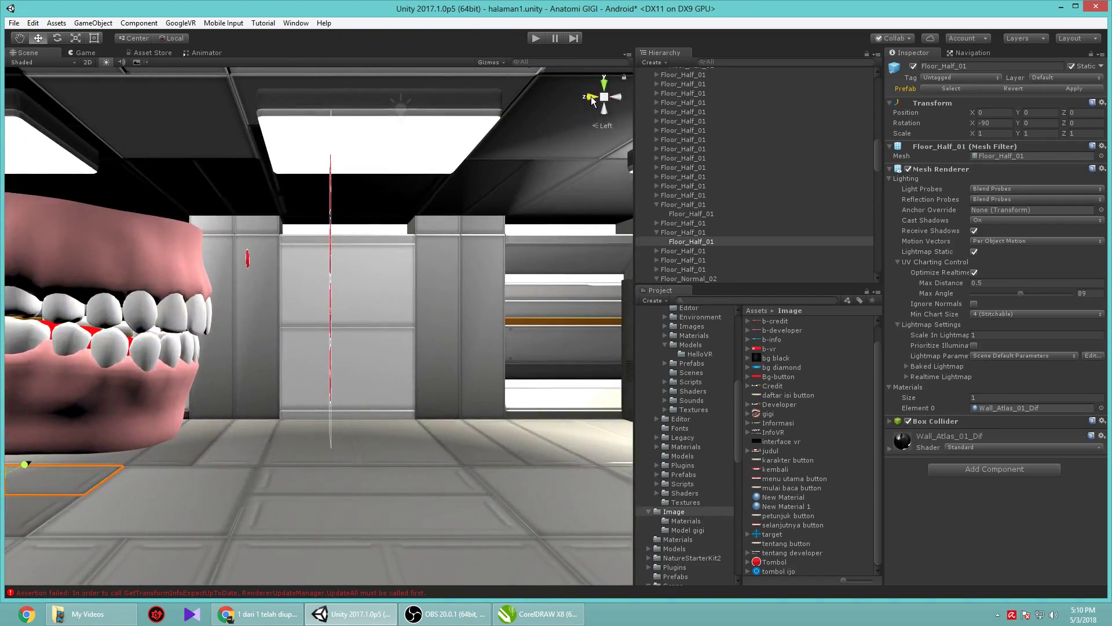
click(592, 100)
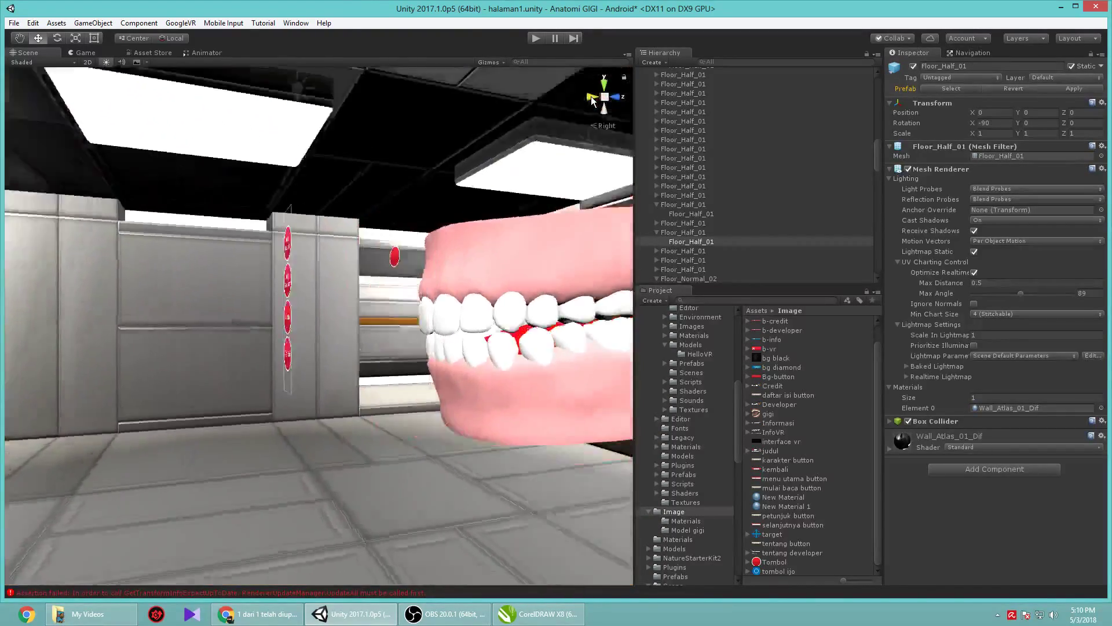
scroll(405, 422, down, 10)
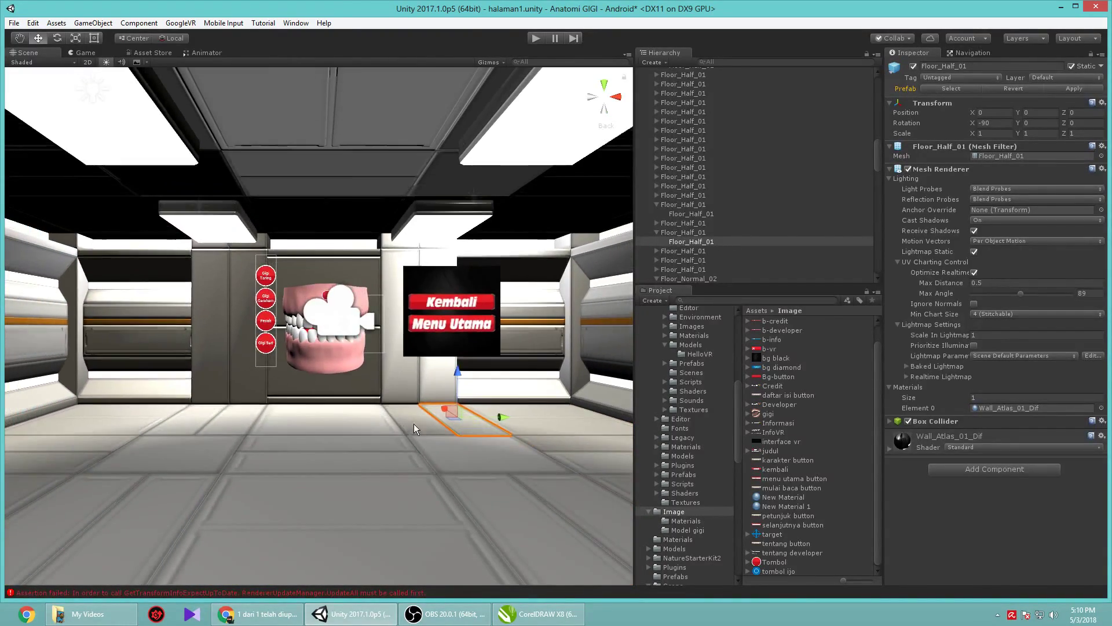
scroll(405, 440, up, 2)
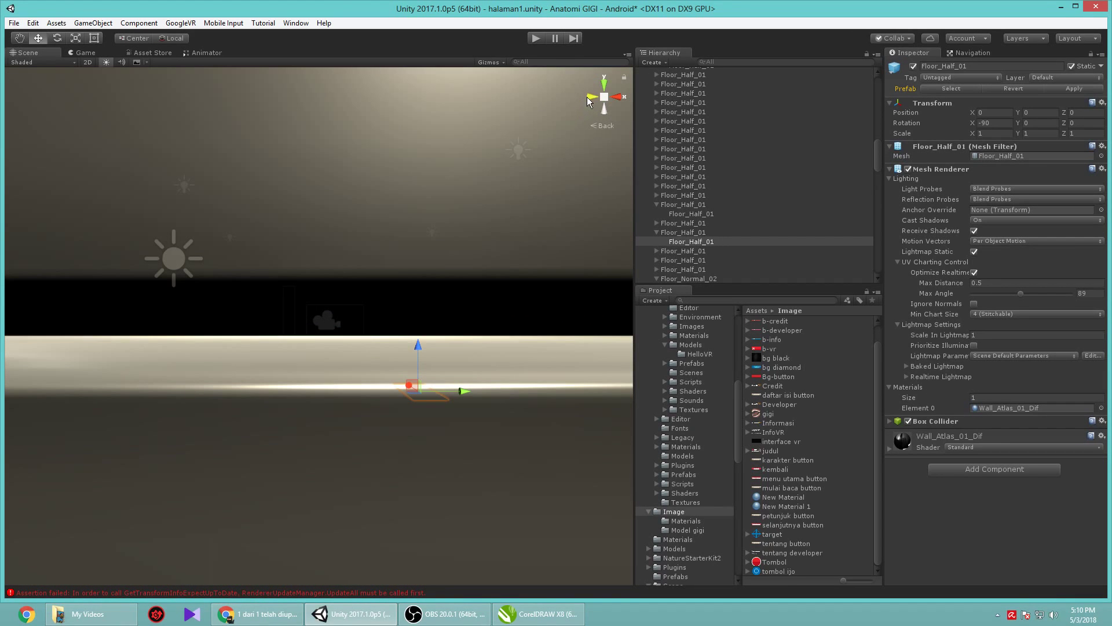
click(590, 99)
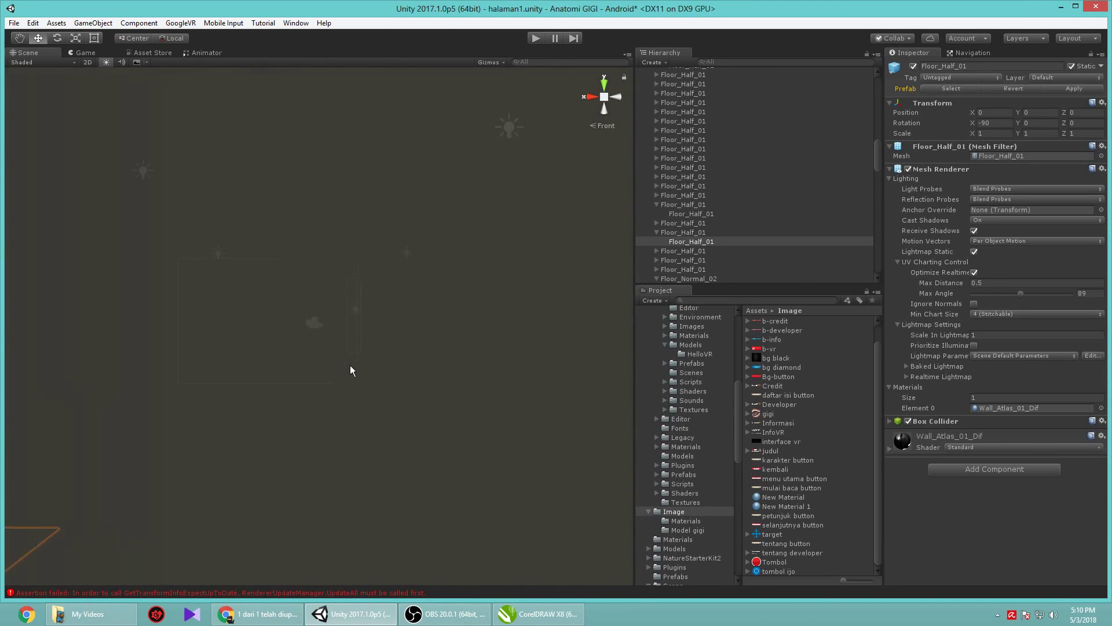
scroll(350, 371, up, 10)
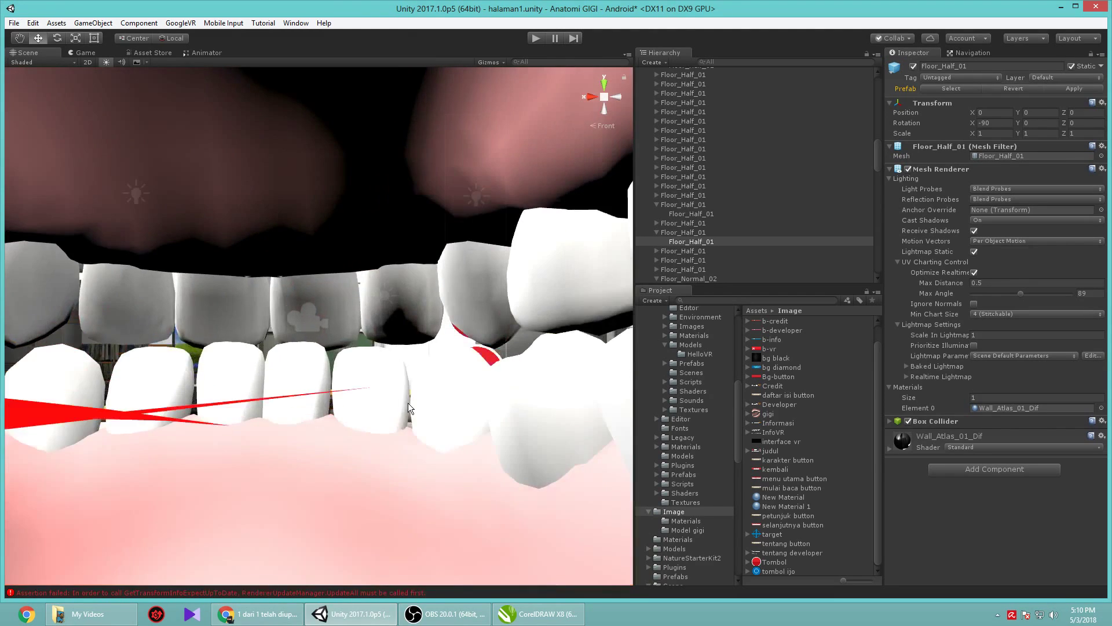
scroll(408, 402, down, 10)
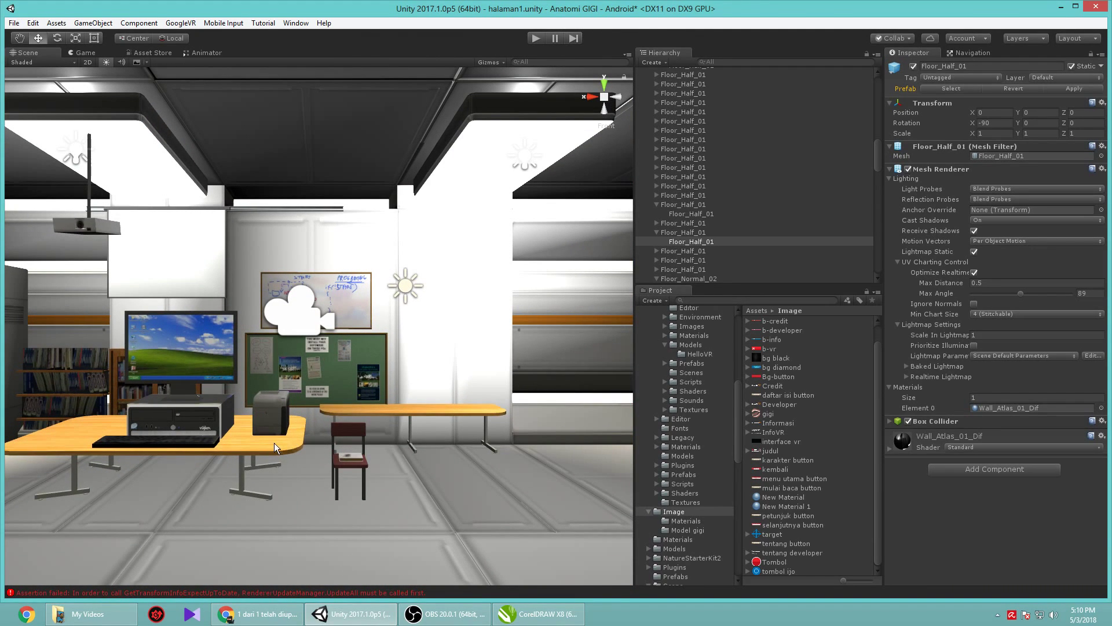
- Duplicate the small table standing against the wall and try to move the copy away from the original
click(415, 413)
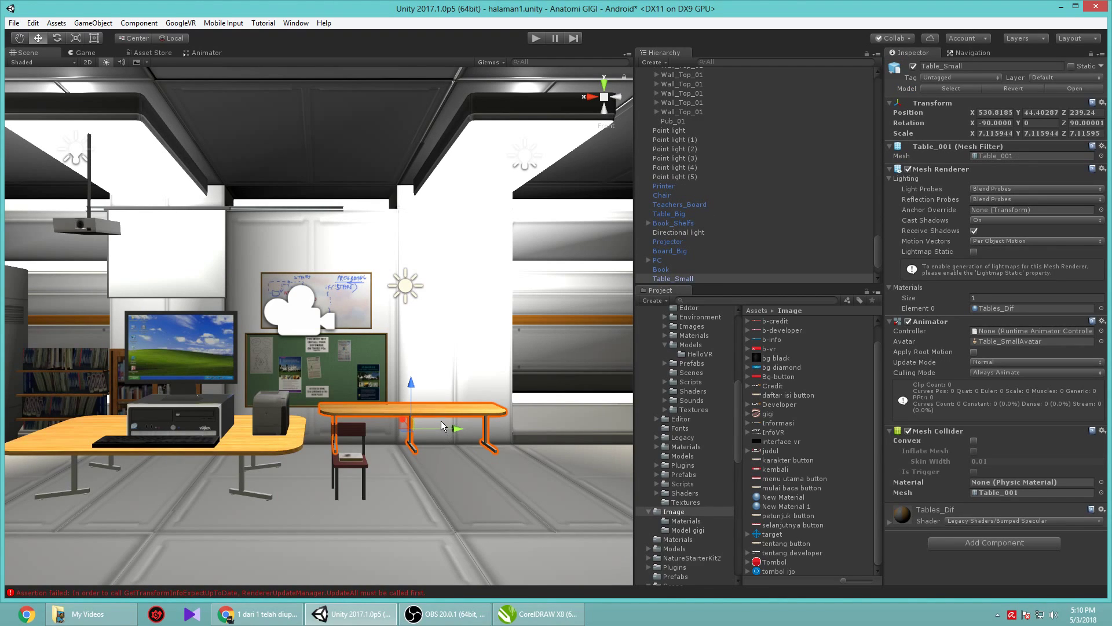
key(ctrl+d)
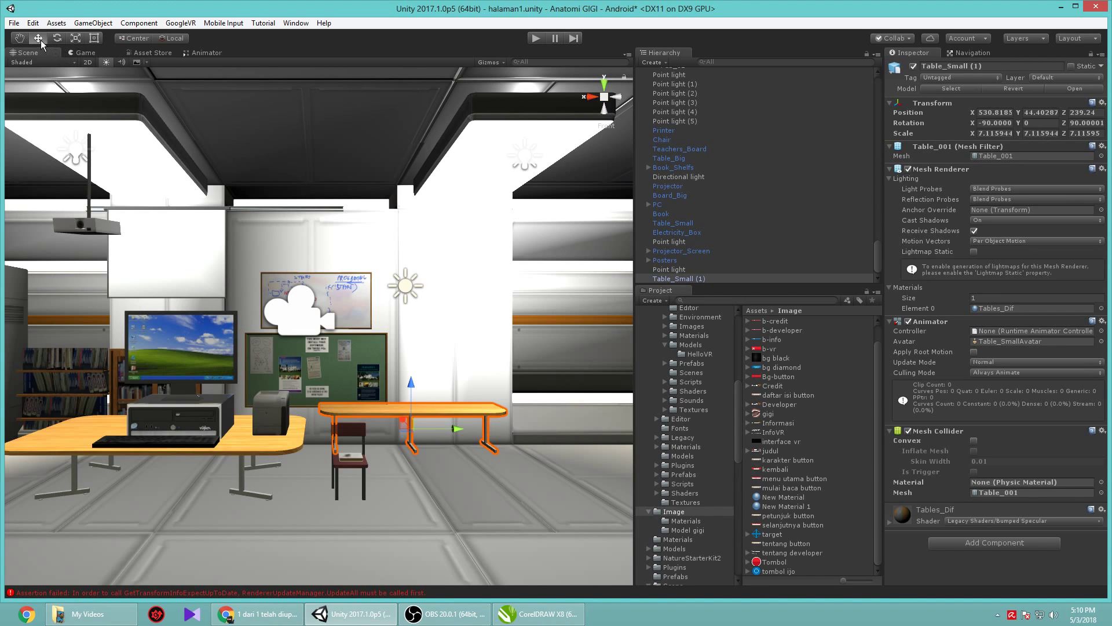
drag(404, 424, 528, 292)
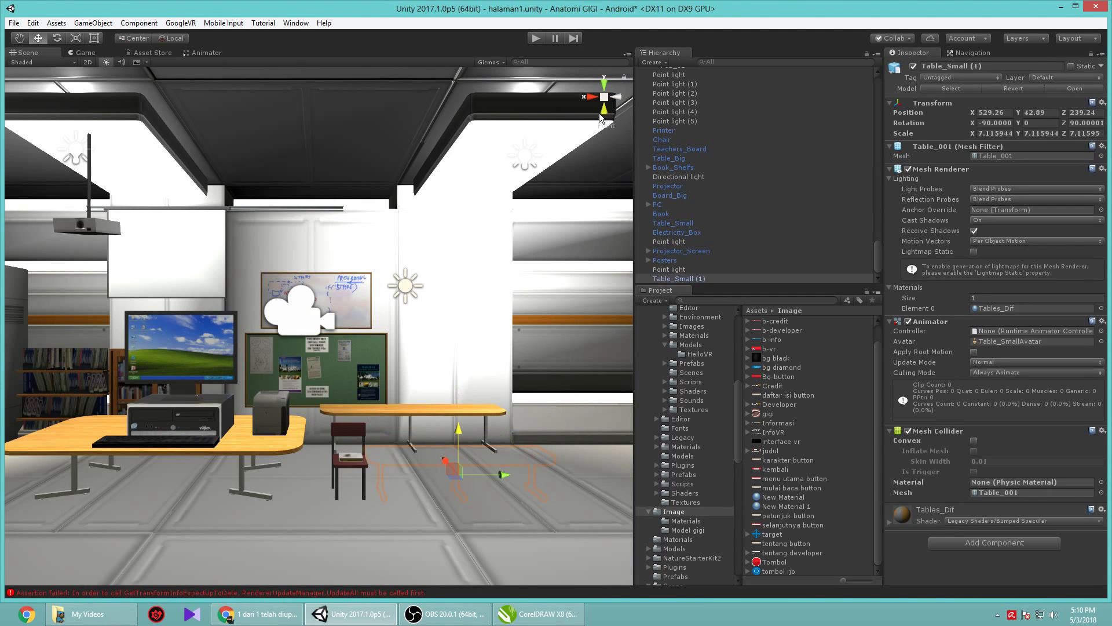
- Undo the copied table's first move and shift the copy away from the wall to Position Z about 245.09
click(617, 98)
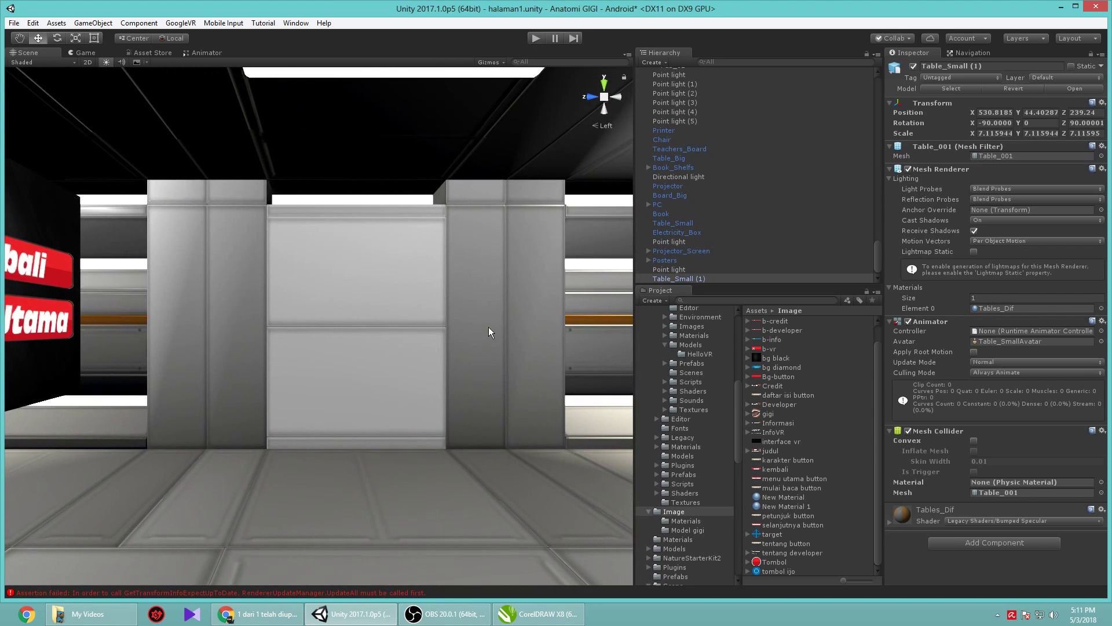
click(20, 38)
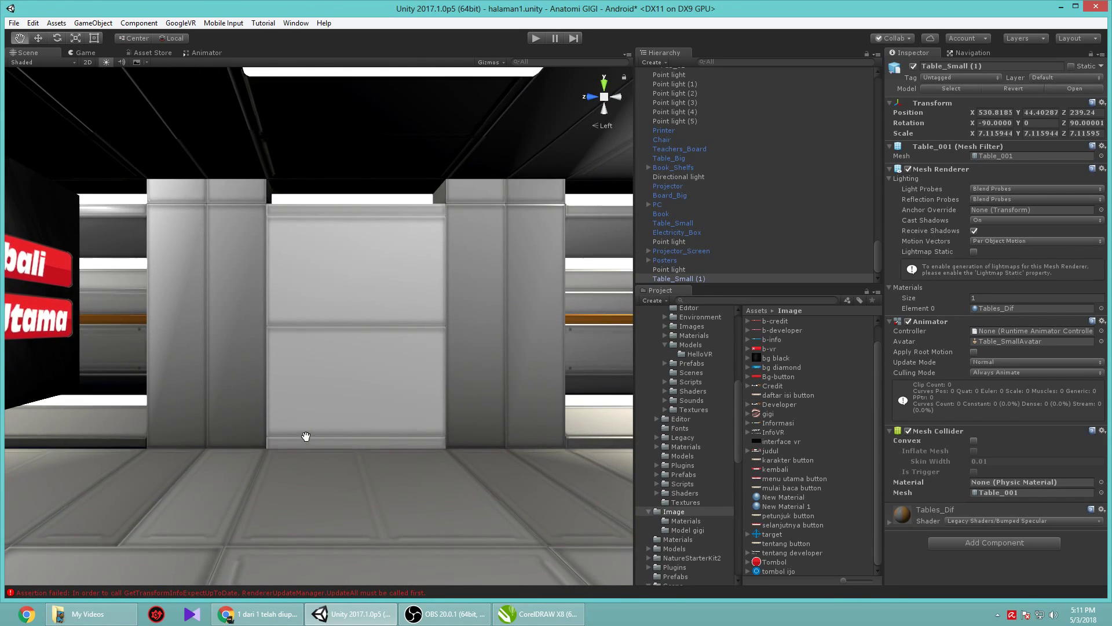
scroll(305, 437, down, 5)
drag(349, 450, 60, 467)
alt+drag(355, 518, 147, 311)
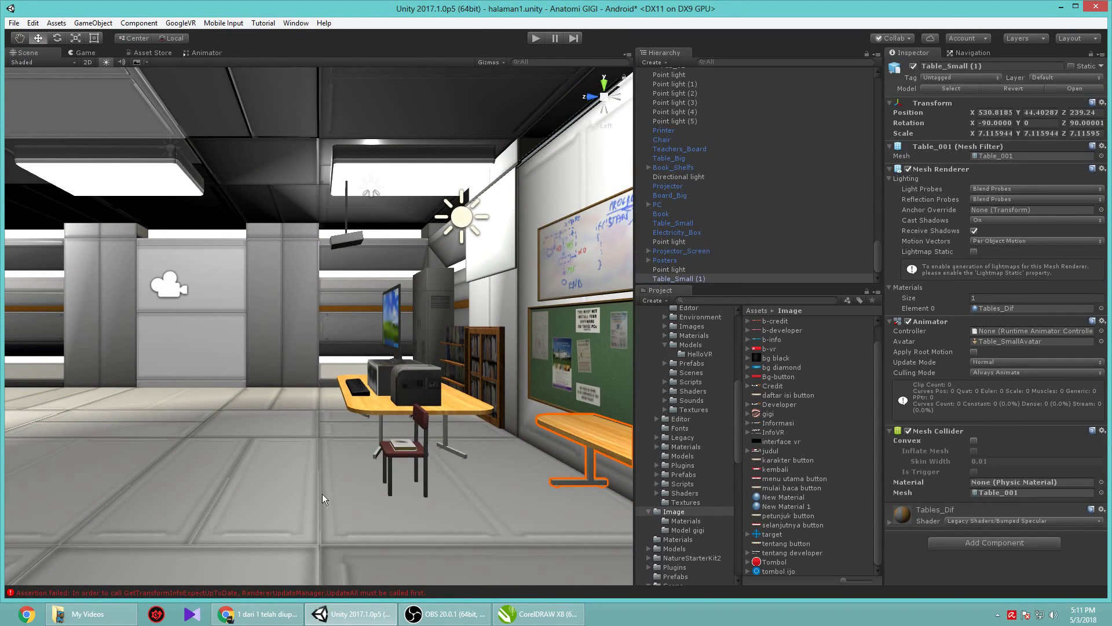
click(303, 494)
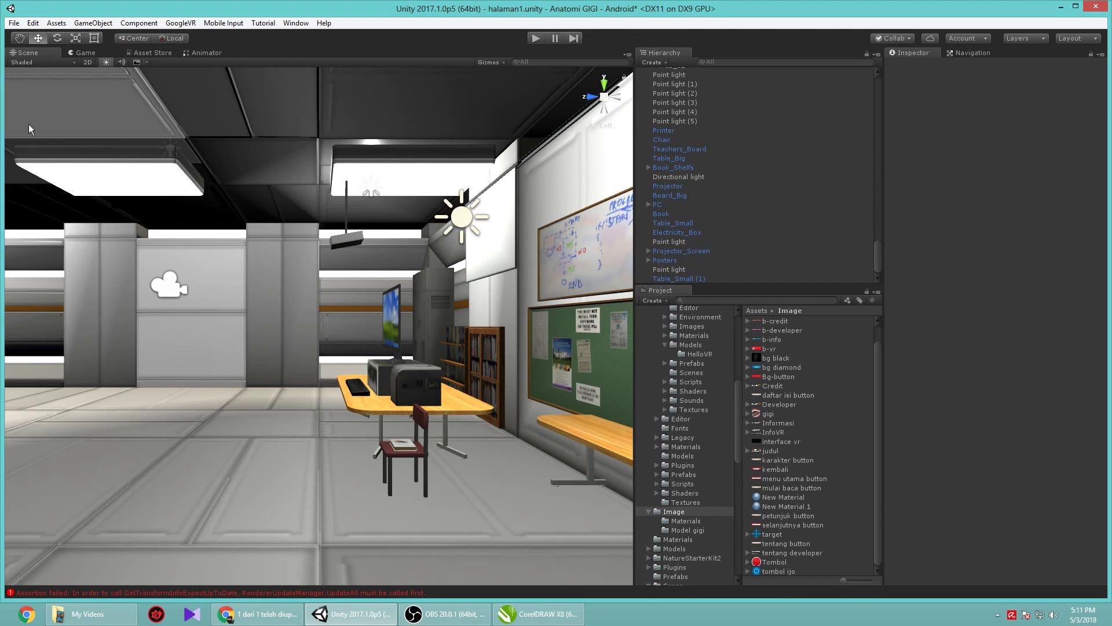
click(18, 39)
alt+drag(375, 536, 3, 126)
click(39, 39)
click(455, 470)
drag(495, 473, 200, 444)
scroll(217, 451, down, 2)
right_drag(217, 450, 209, 450)
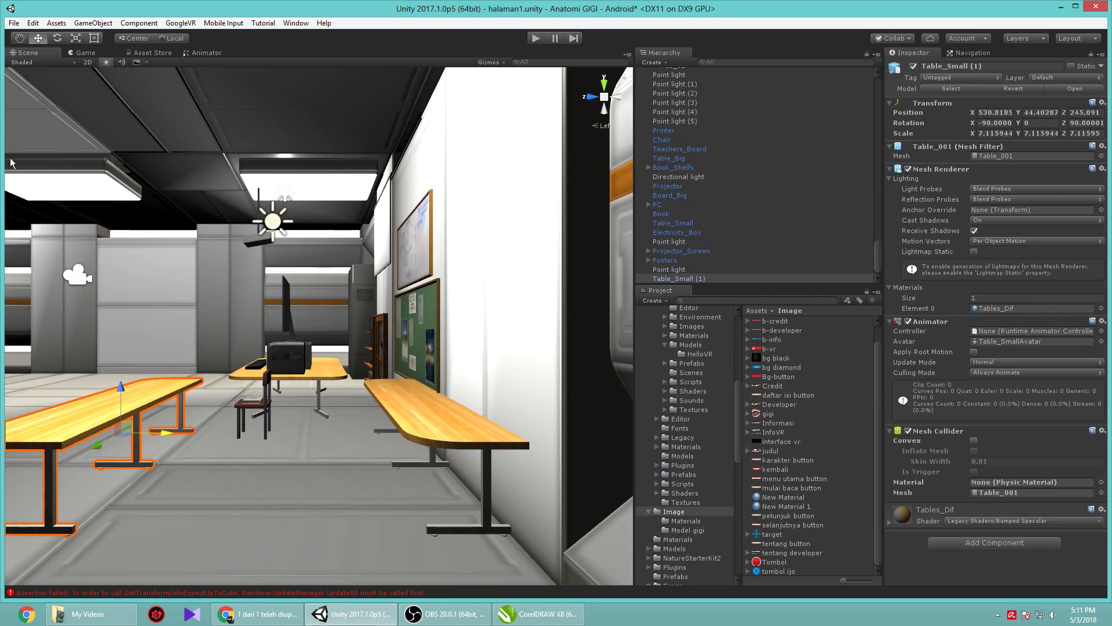
- Move the copied small table across the room, farther from the wall, to Position Z 252.01
click(20, 38)
drag(162, 285, 321, 386)
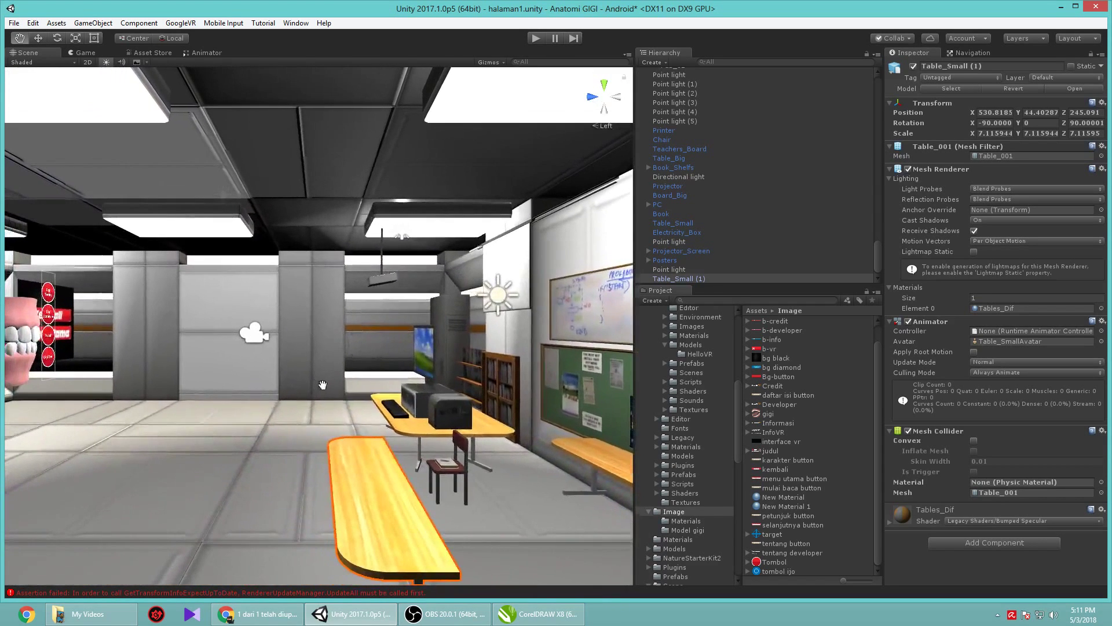
click(38, 38)
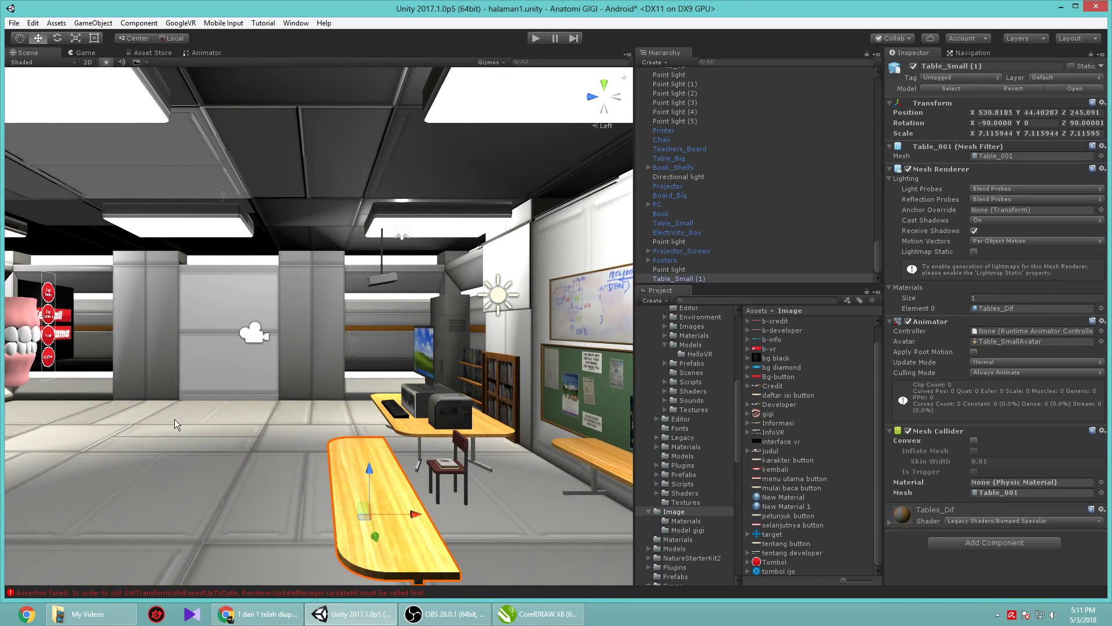
drag(173, 418, 248, 429)
click(20, 39)
click(40, 38)
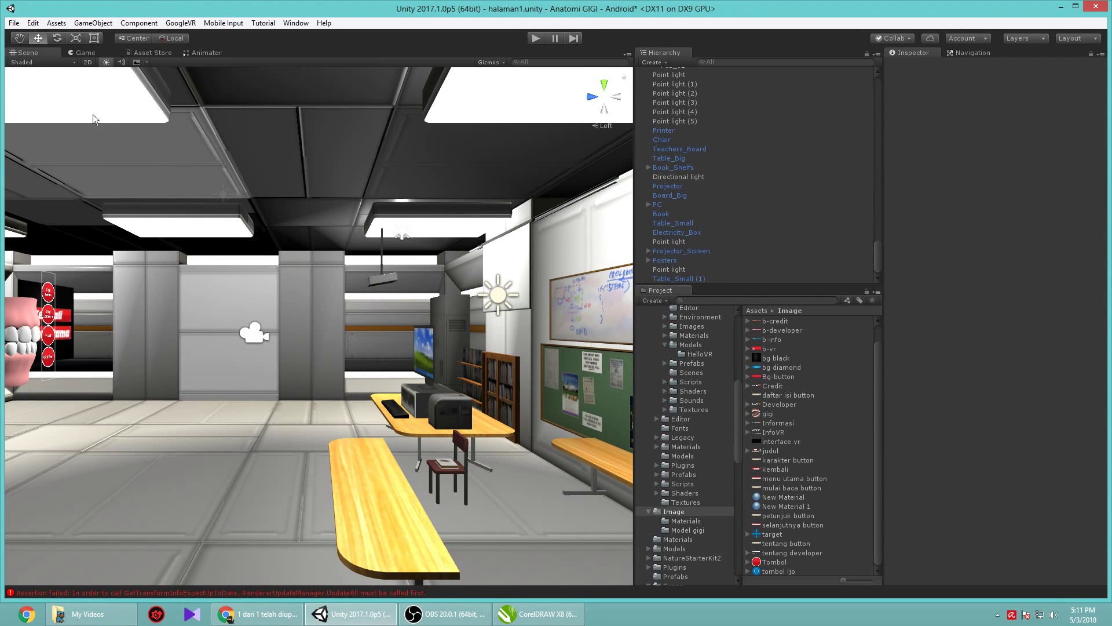
click(382, 487)
drag(411, 513, 75, 441)
scroll(161, 184, down, 2)
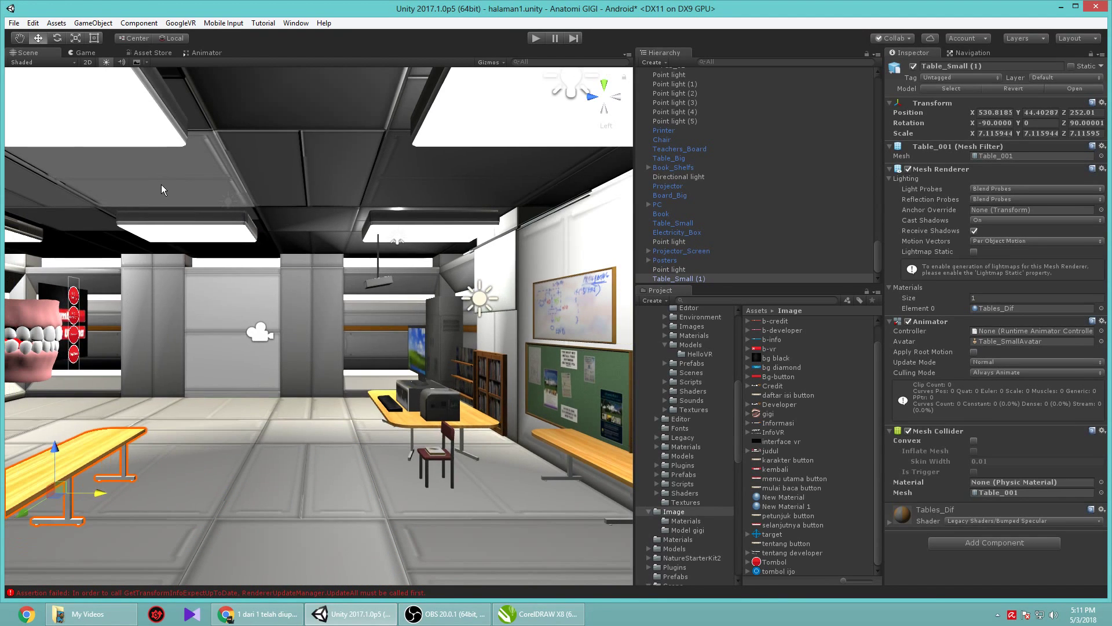
- Shift the copied table slightly farther towards the teeth model's side of the room, to Position Z 252.99
click(19, 39)
alt+drag(192, 391, 354, 441)
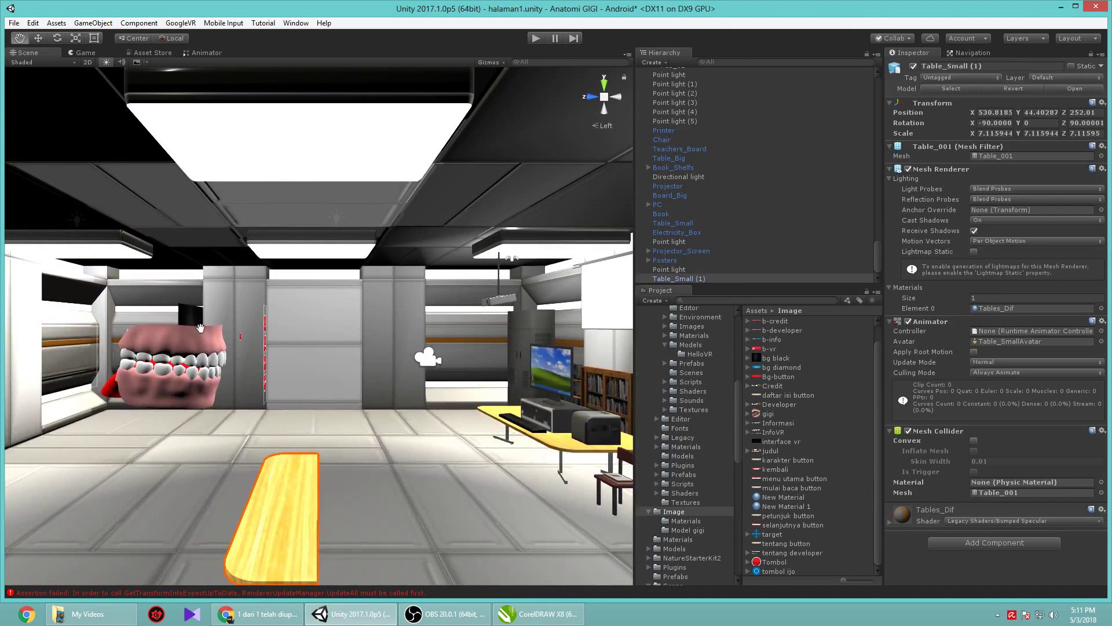
click(39, 39)
drag(331, 531, 287, 519)
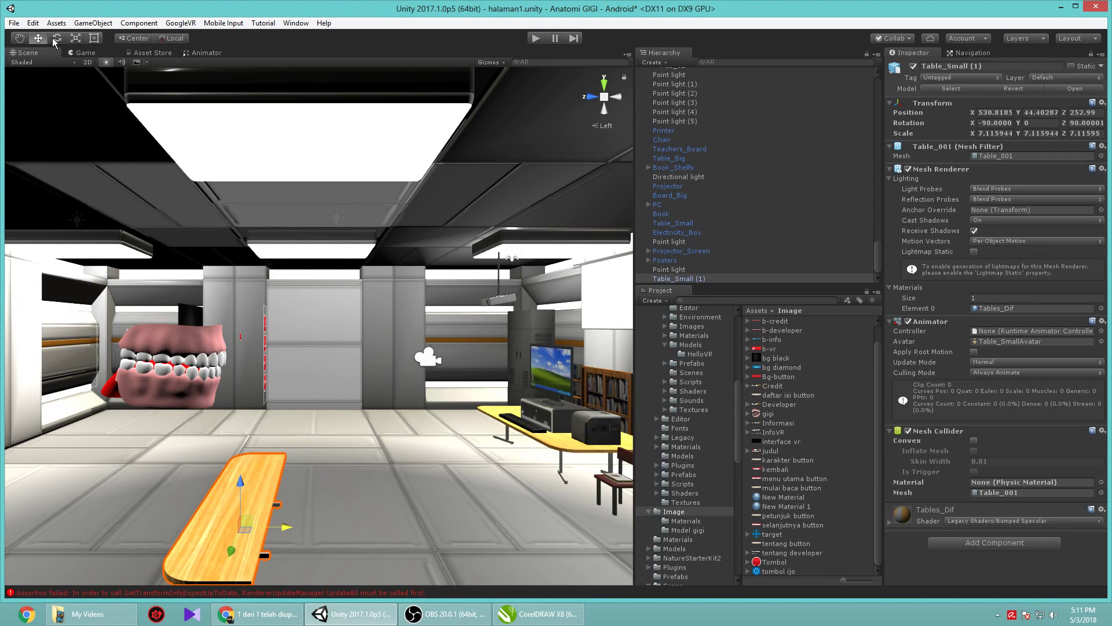
- Lengthen the copied table to Scale Y about 21.41 and move it along the floor to Position X 538.86
click(76, 38)
drag(232, 548, 208, 590)
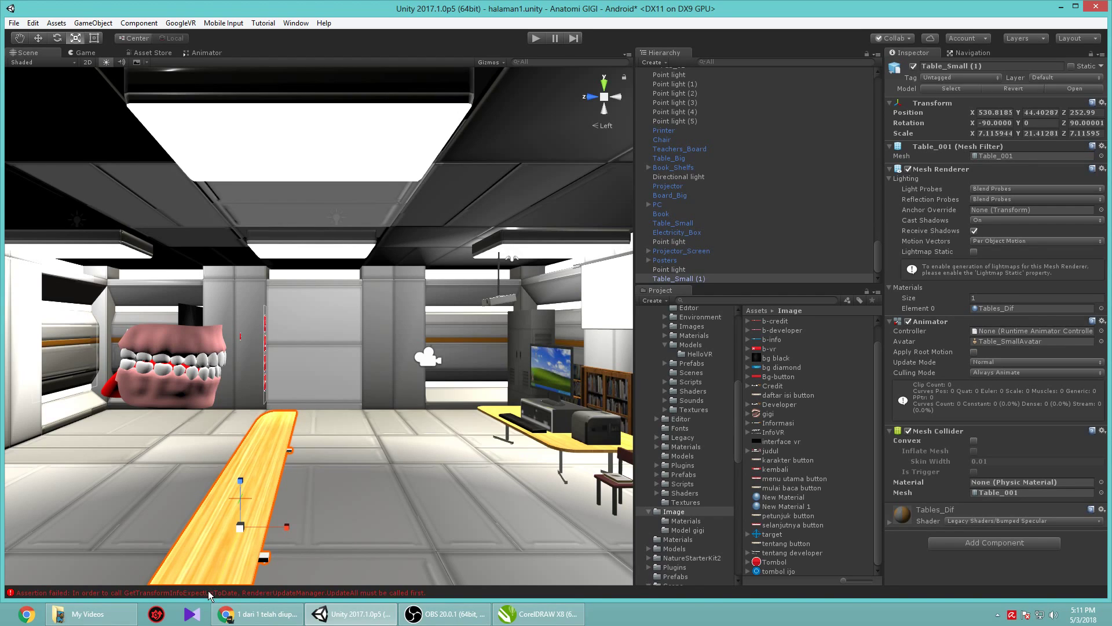
click(38, 38)
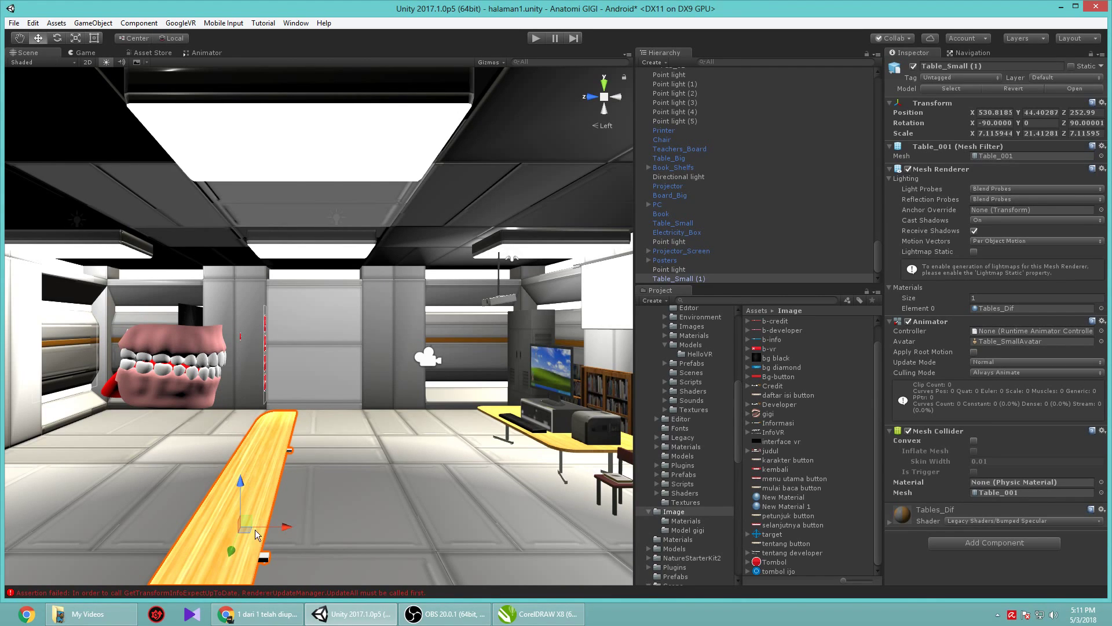
drag(230, 553, 325, 406)
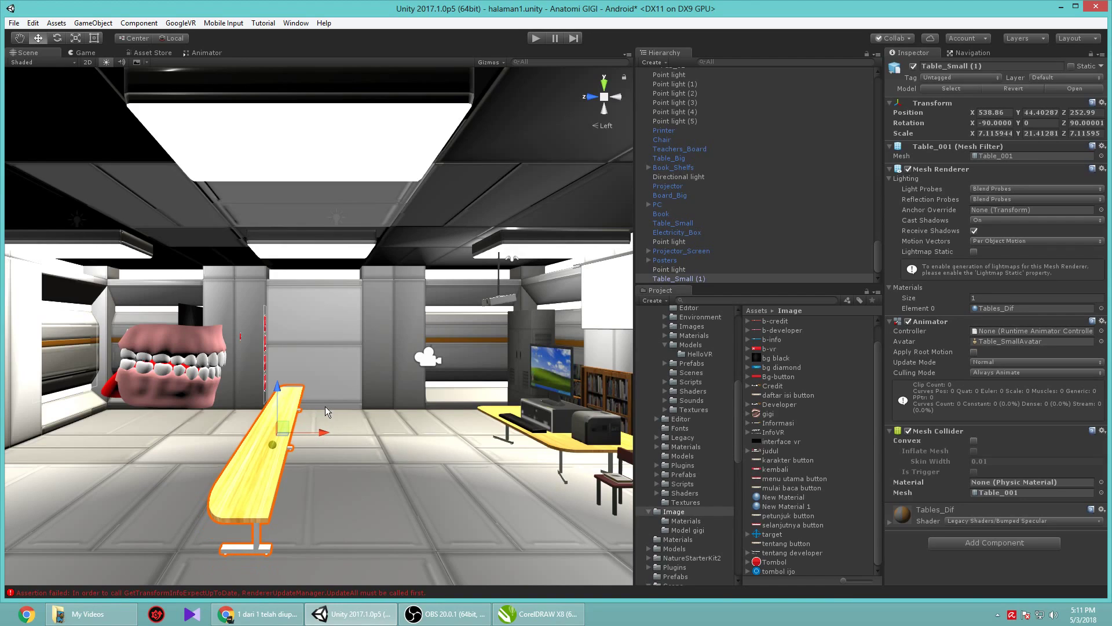
- Stretch the copied table across the room's width to Scale Y 427.668 and shift it sideways to Position X 536.65
click(76, 38)
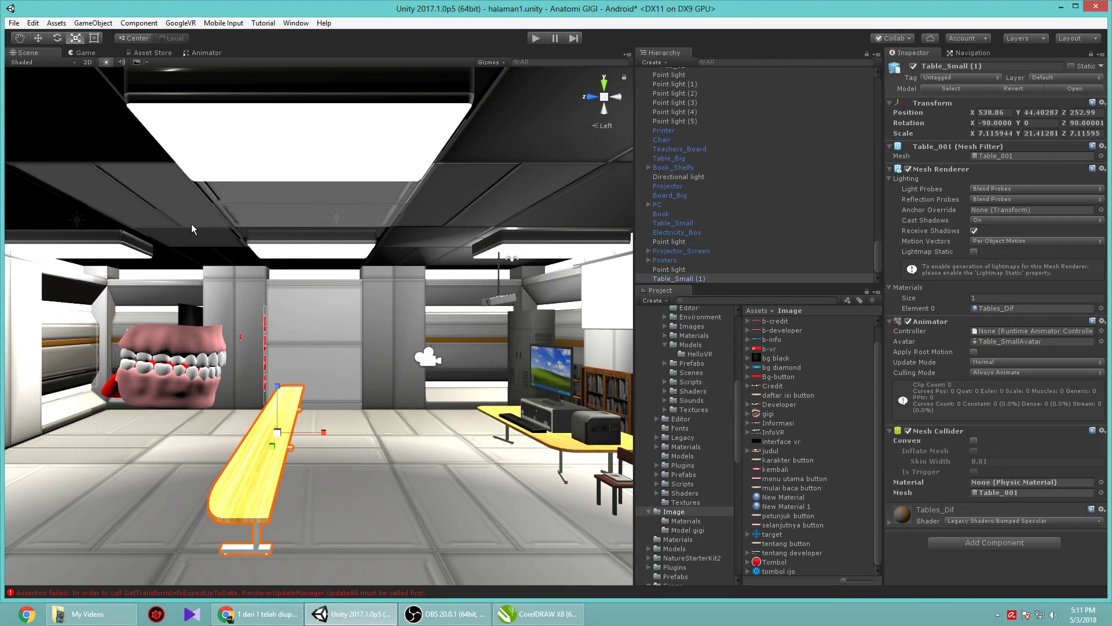
drag(274, 447, 162, 569)
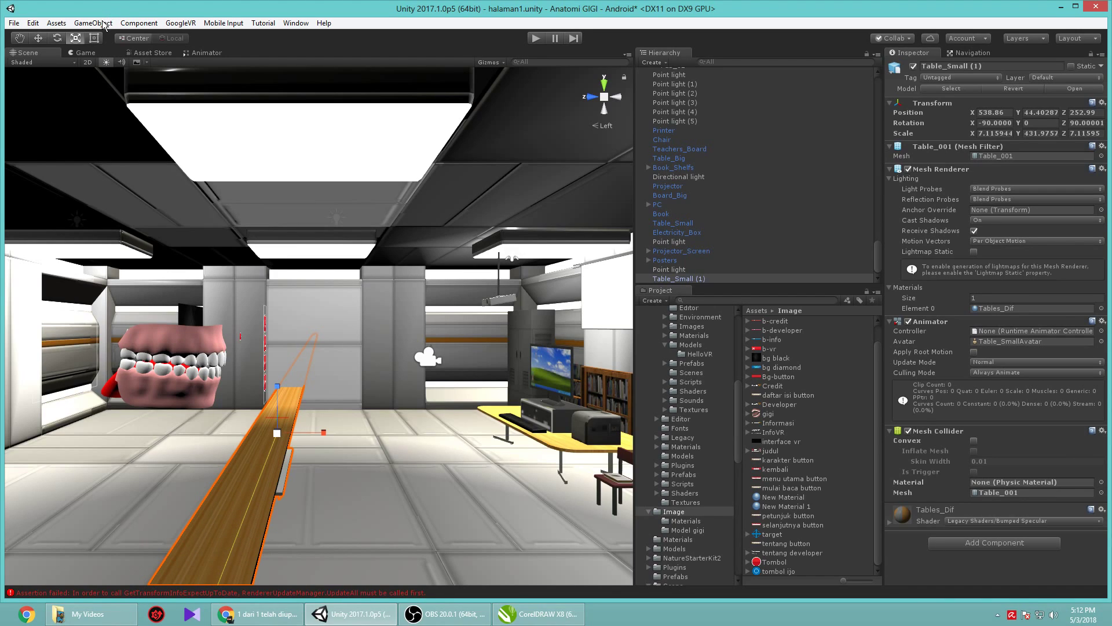
click(591, 101)
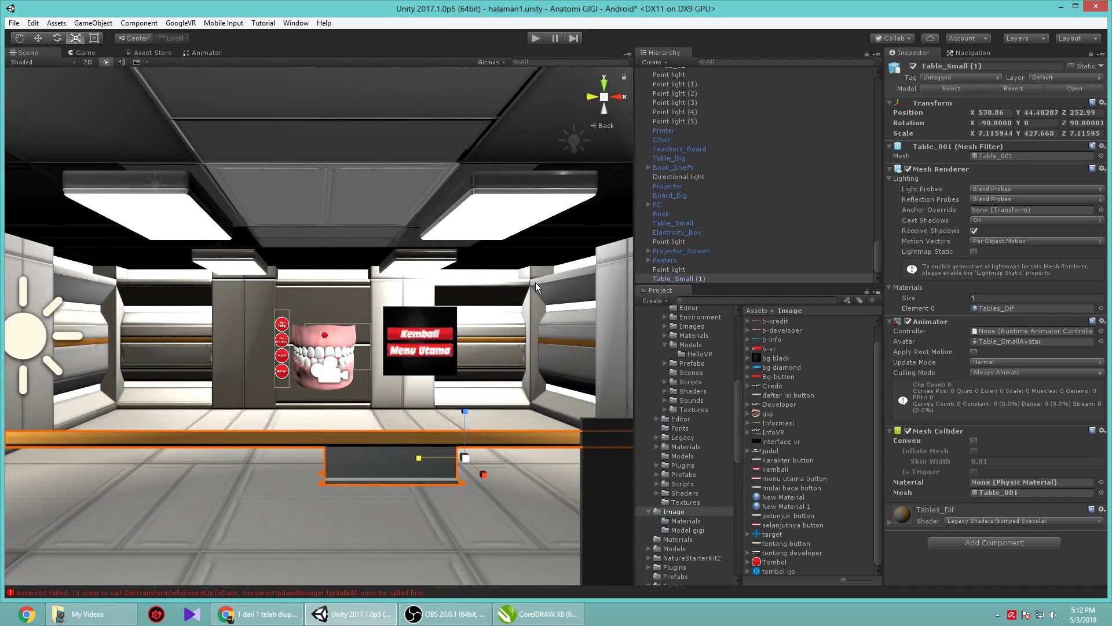
click(38, 39)
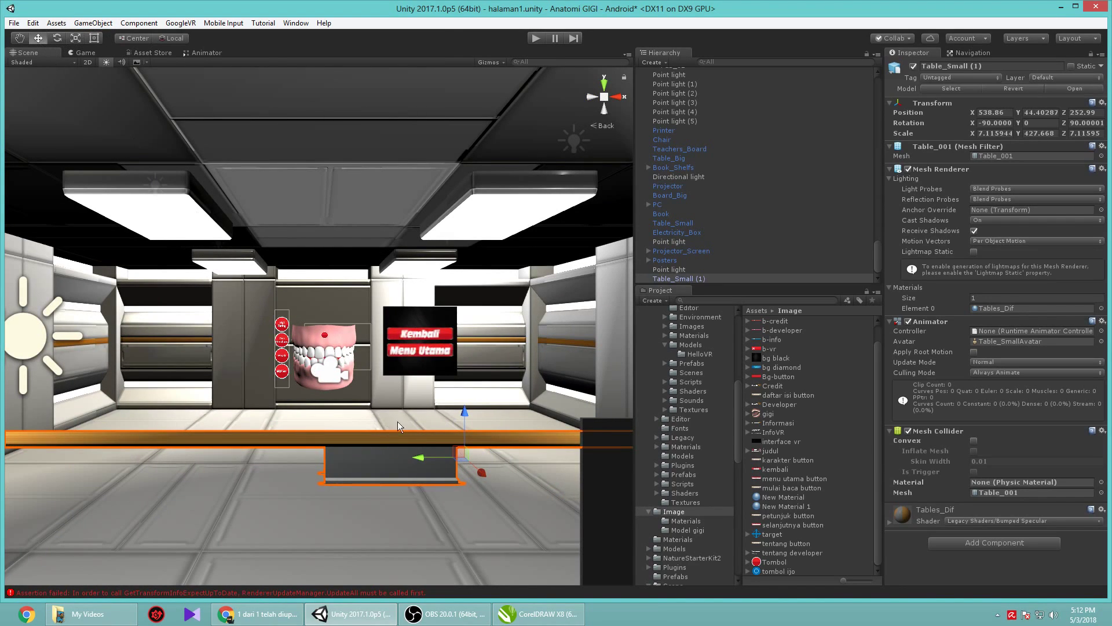
drag(419, 461, 354, 462)
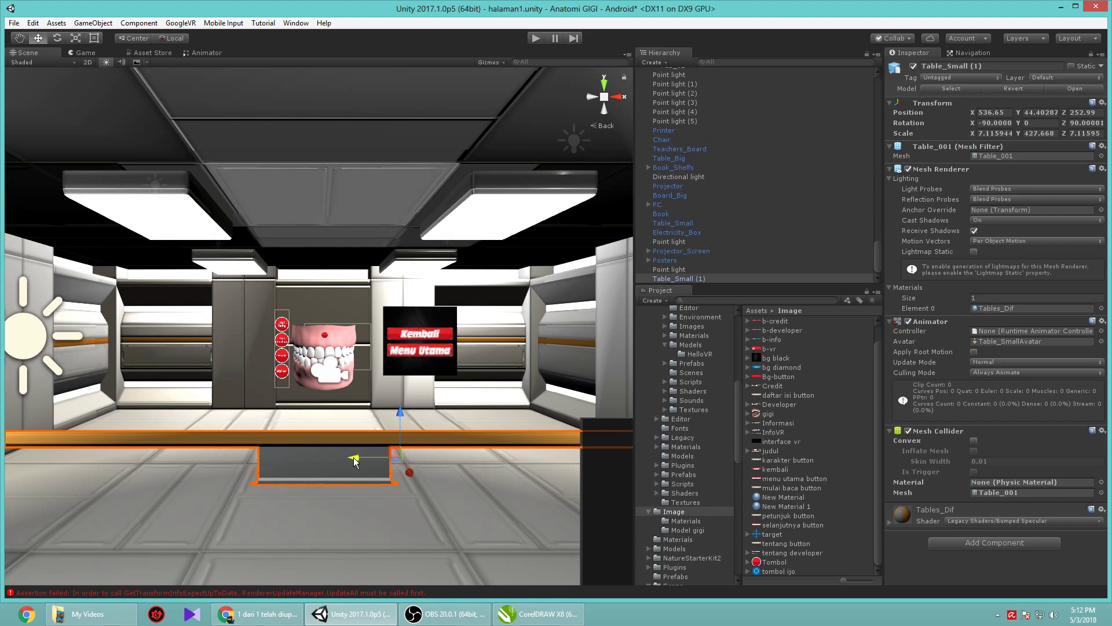
- Play-test the scene, trying the red marker on the gum and looking around the teeth model, buttons and table, and stop the test
click(536, 37)
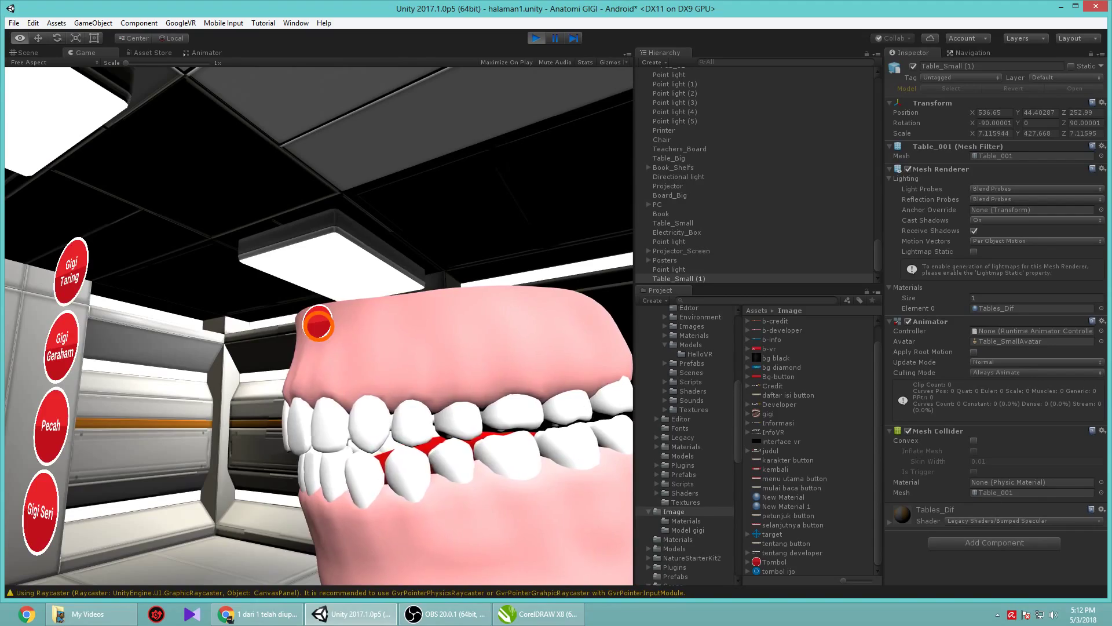
click(323, 314)
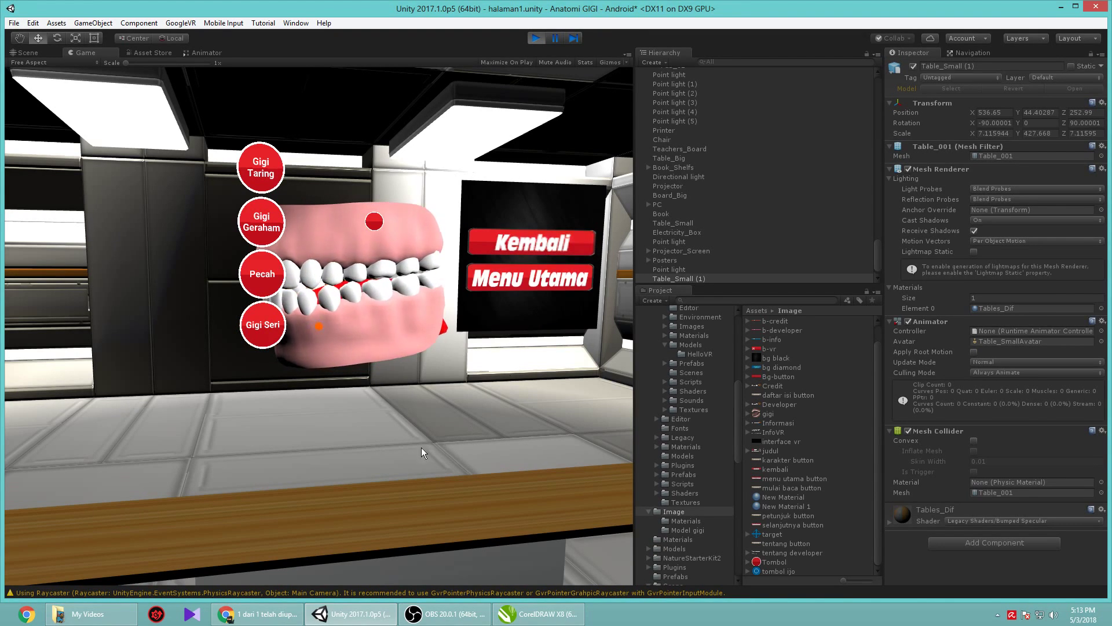
key(alt)
key(alt)
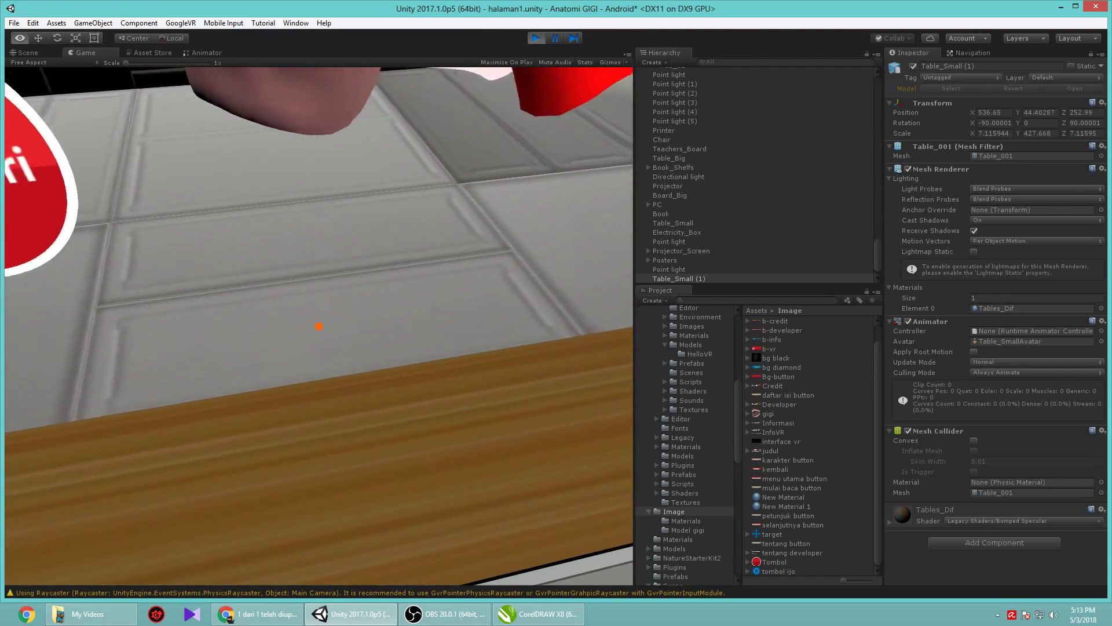
key(alt)
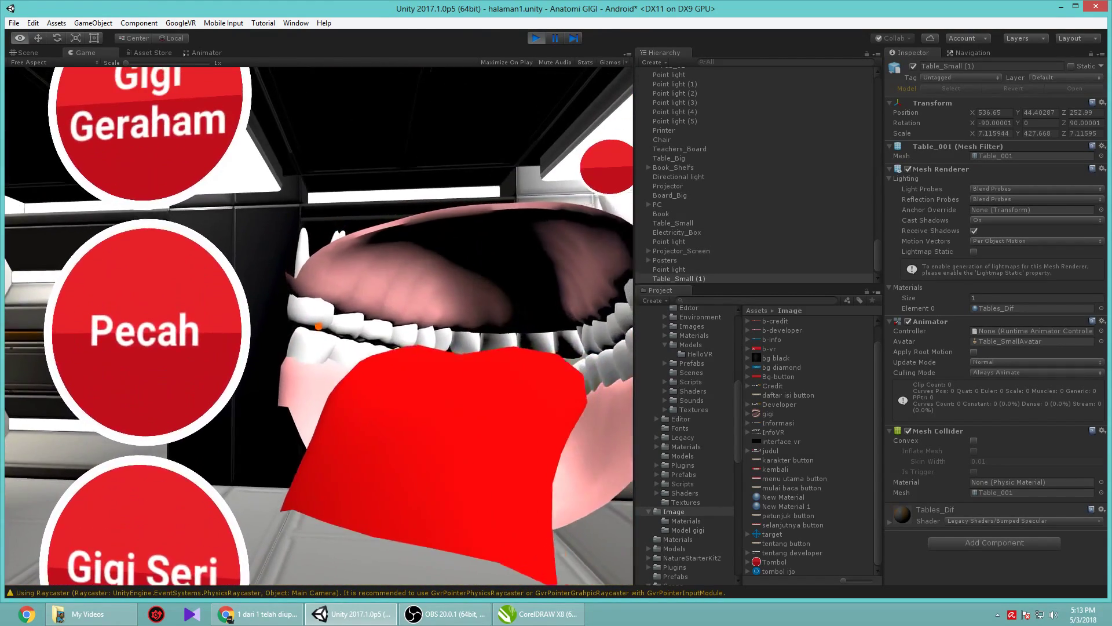
key(alt)
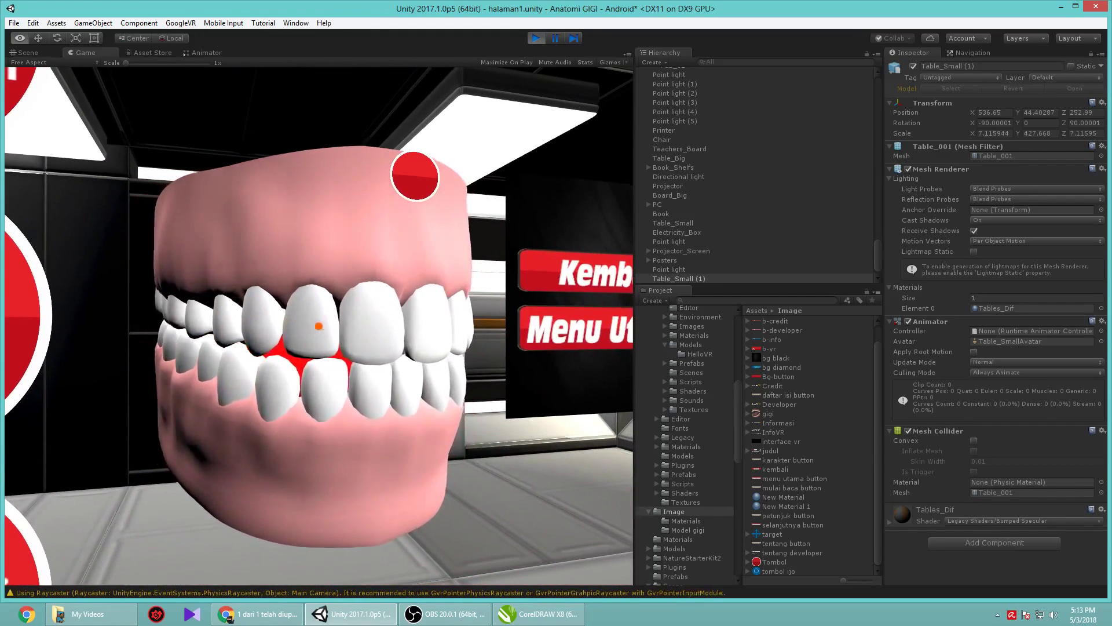
click(537, 38)
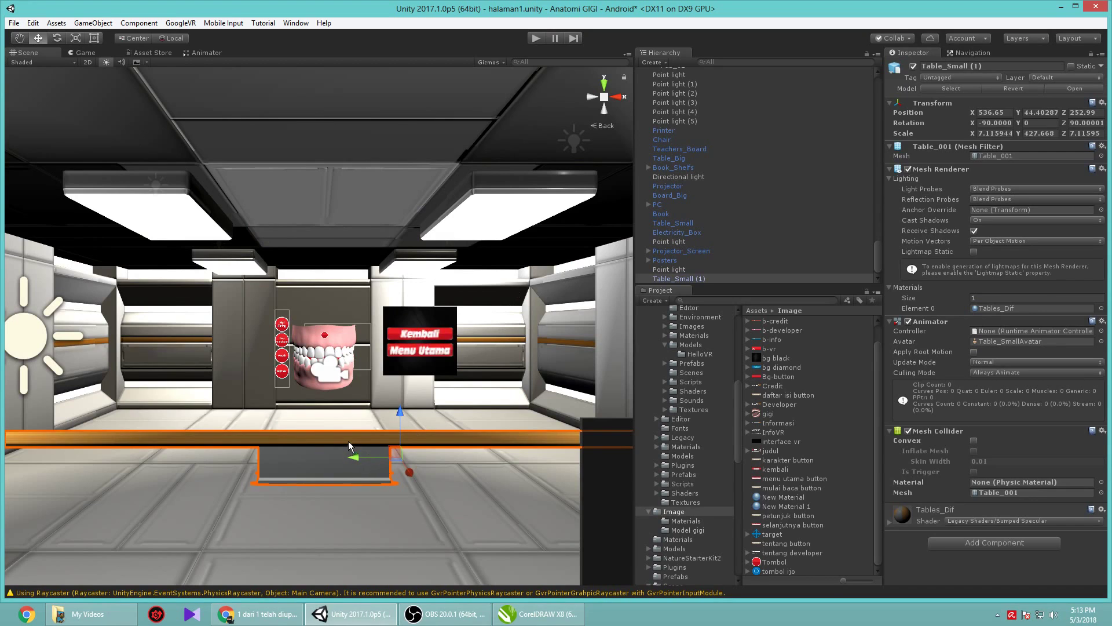
click(430, 614)
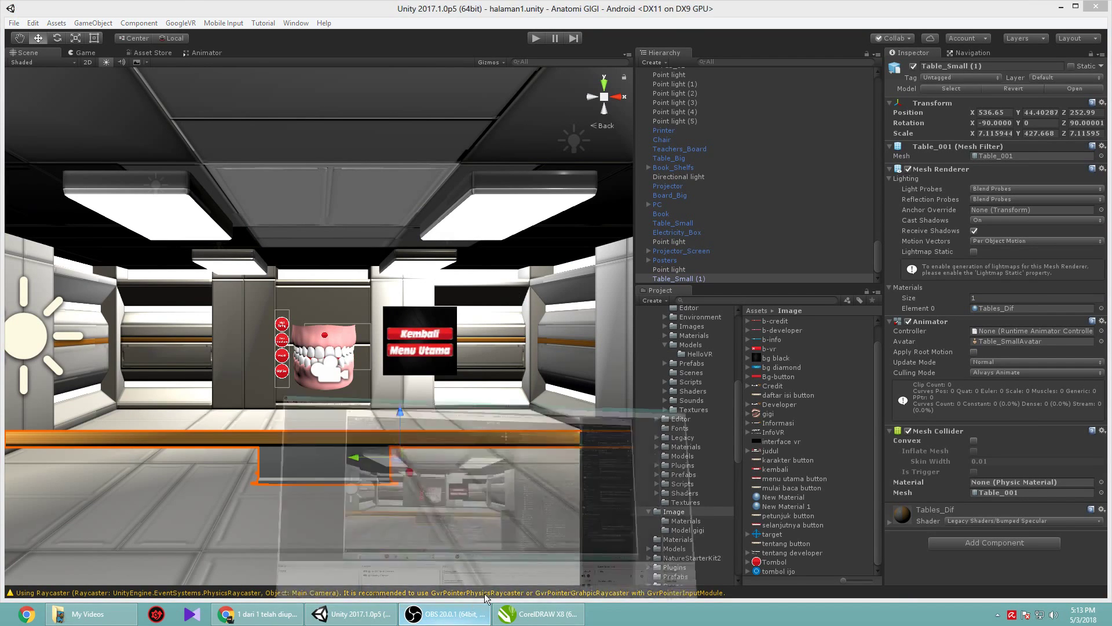